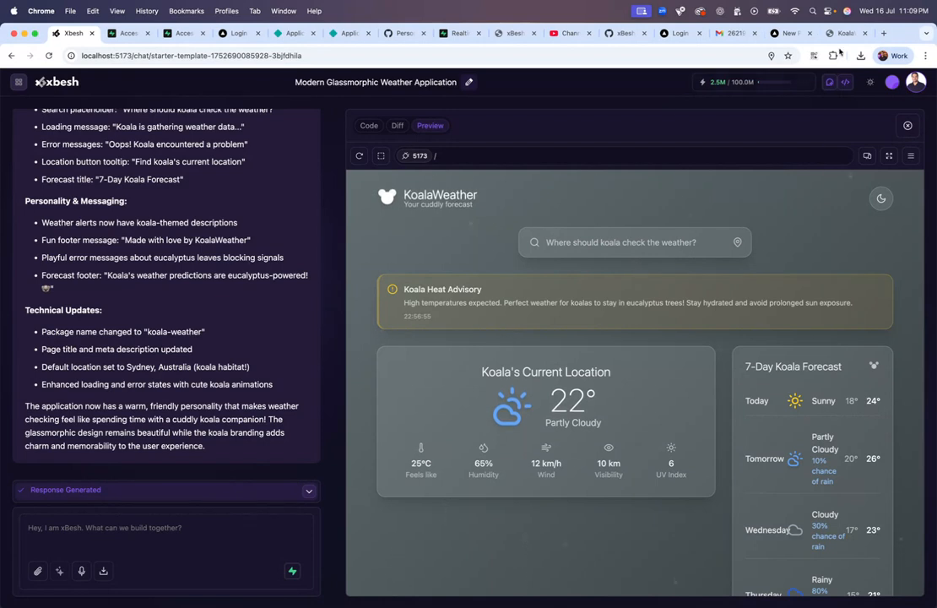
Step: Open a fresh browser tab after the KoalaWeather preview is ready
left_click(884, 33)
Step: Load the Netlify website by entering netlify.co in the address bar
type("net")
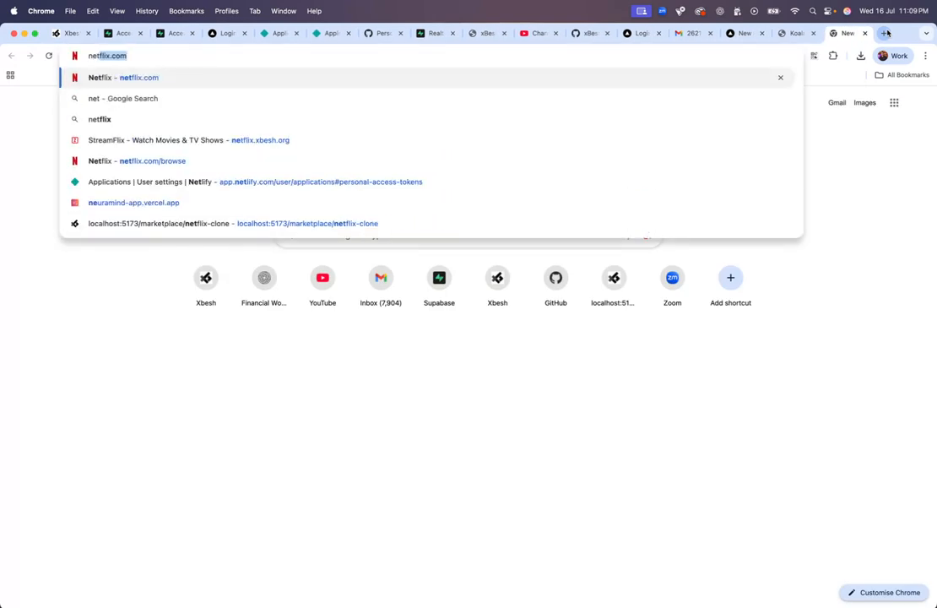
type("lify.co")
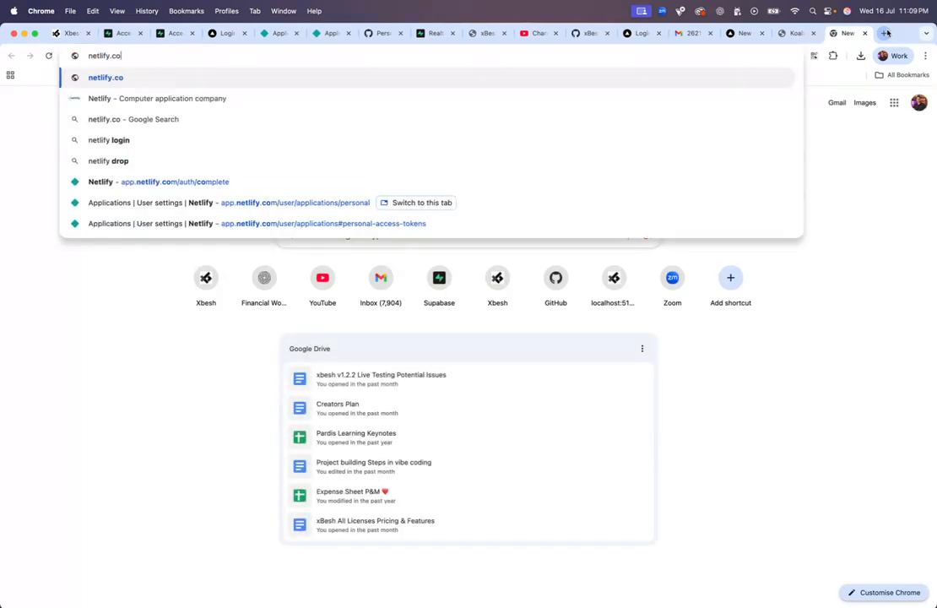
key("Return")
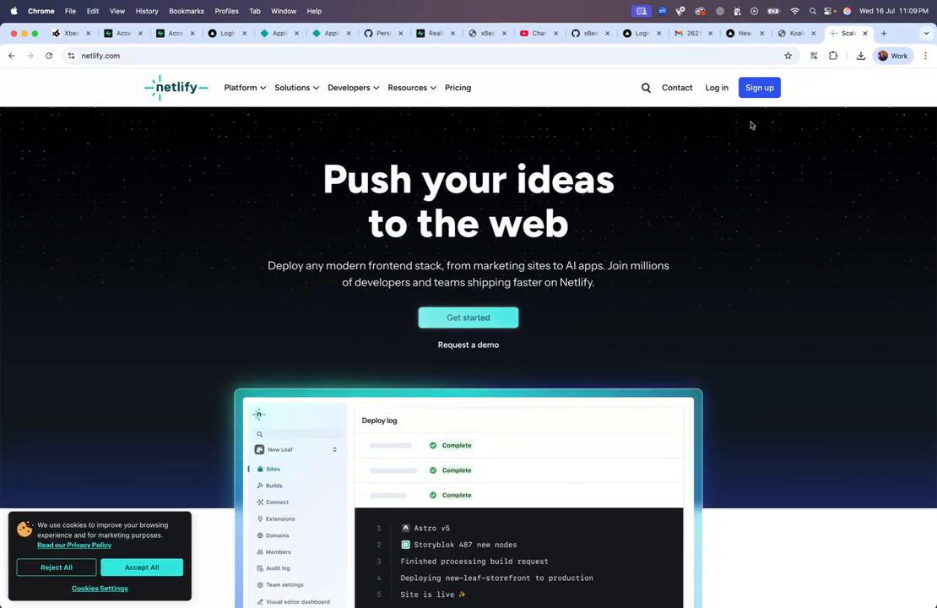
Step: Log in to Netlify and enter the user's first and last name
left_click(719, 91)
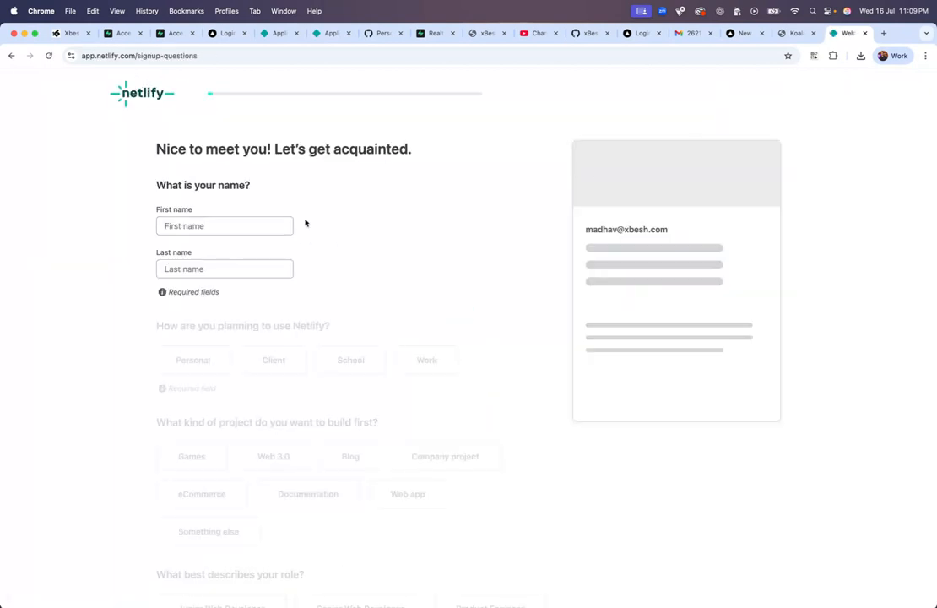
left_click(260, 228)
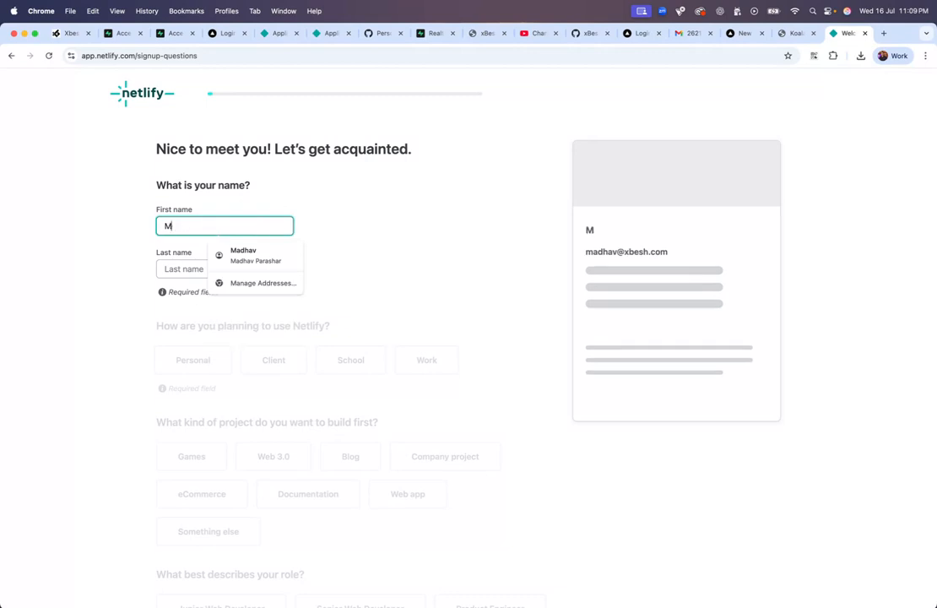
key("Tab")
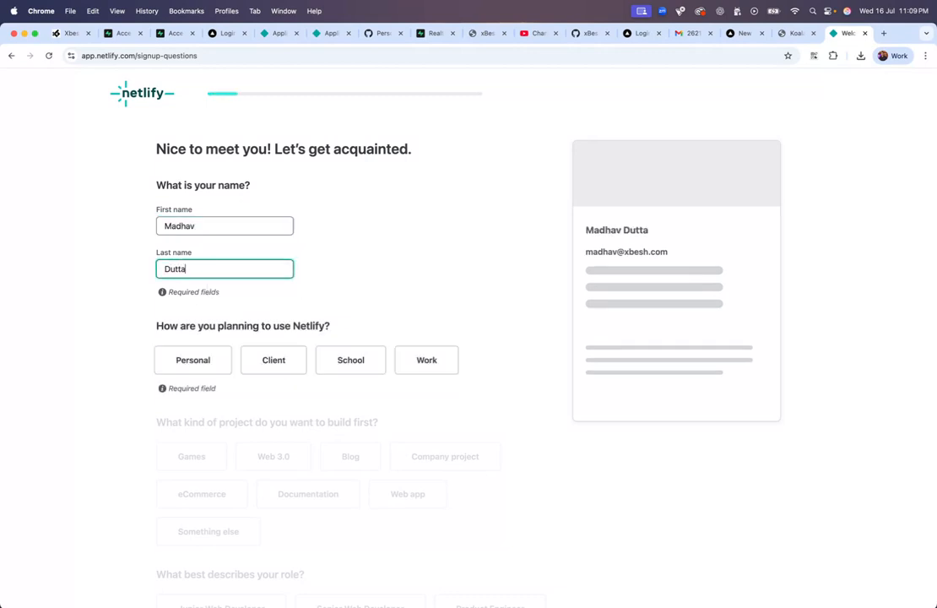
Step: Answer Personal use, Personal project, Product Engineer, team name 'xbesh', and continue
left_click(191, 364)
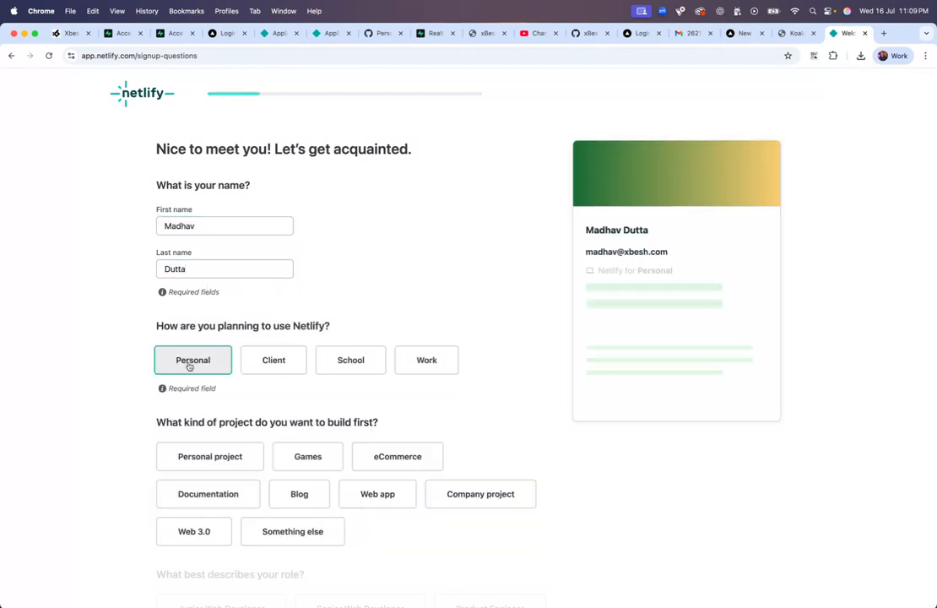
left_click(242, 462)
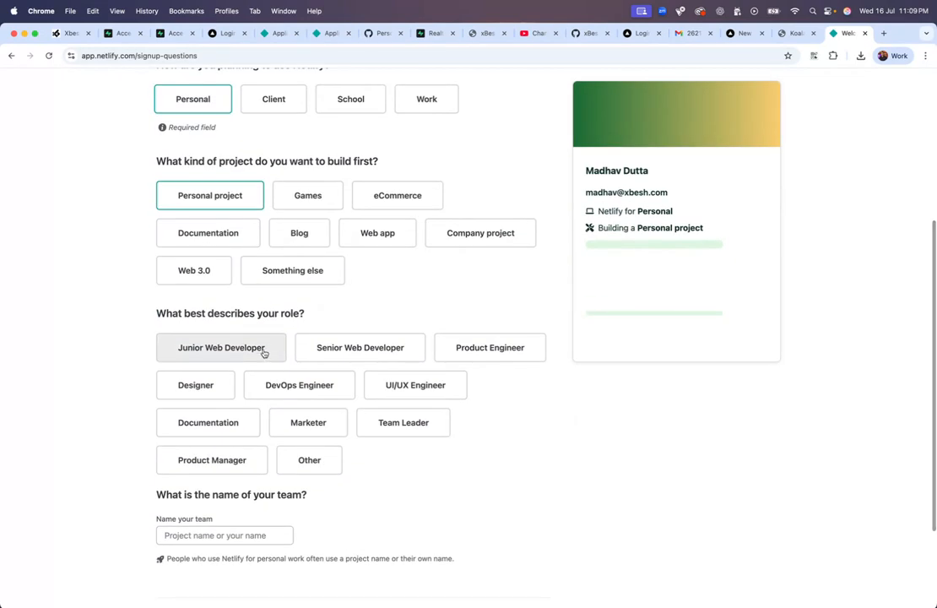
left_click(477, 359)
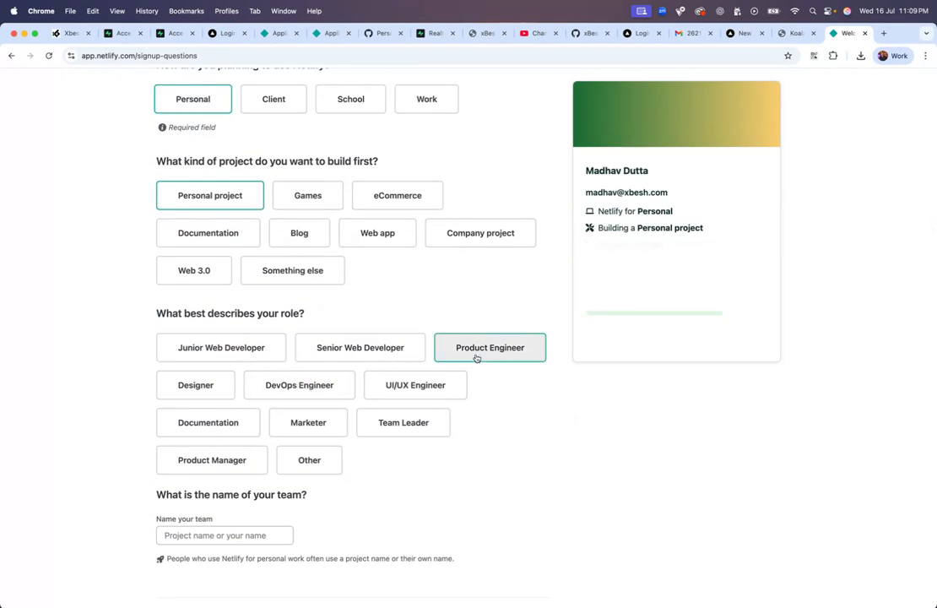
scroll(488, 449, "down", 3)
left_click(228, 405)
type("xbesh")
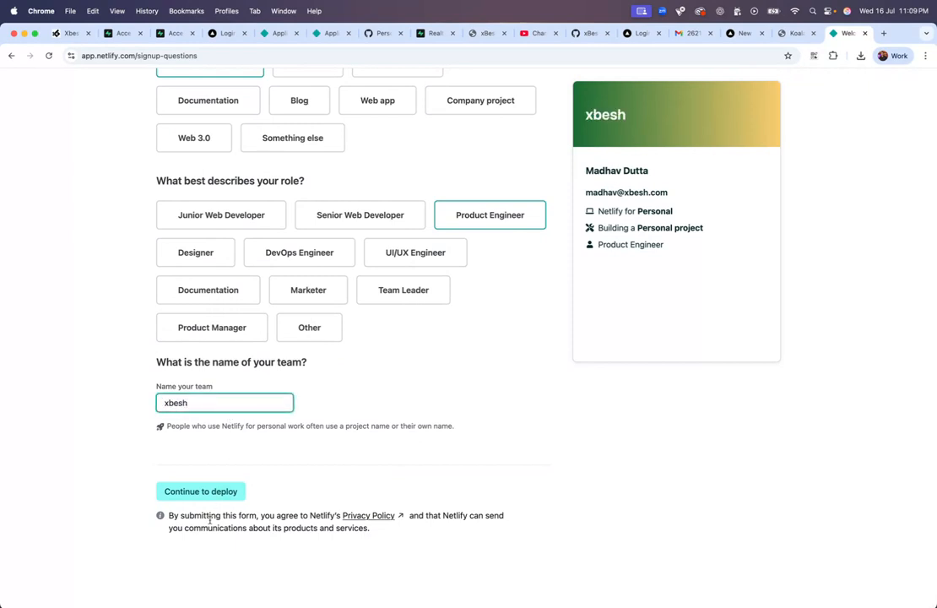
left_click(225, 492)
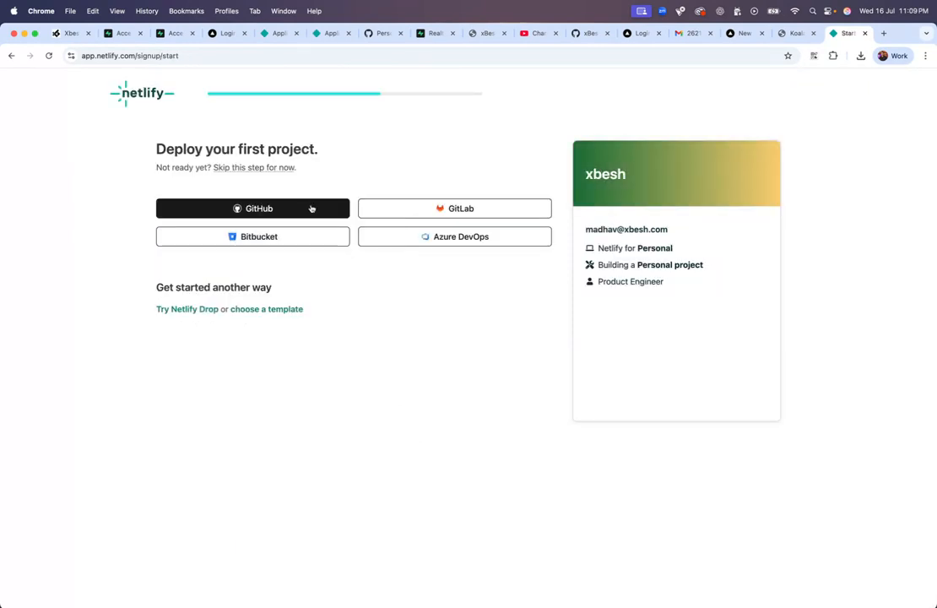
Step: Connect GitHub, authorize Netlify, and install it on all repositories
left_click(311, 209)
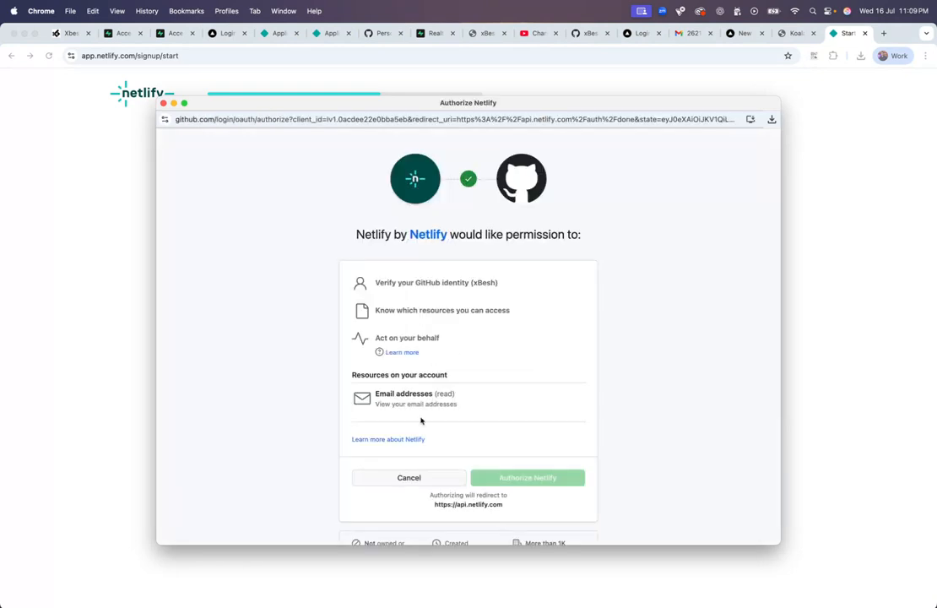
left_click(540, 479)
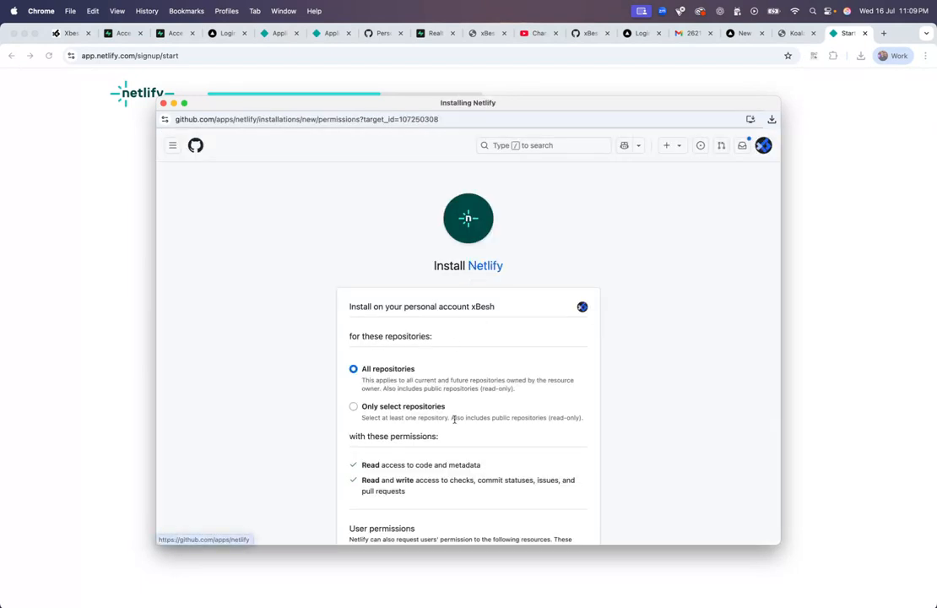
scroll(454, 419, "down", 4)
left_click(372, 460)
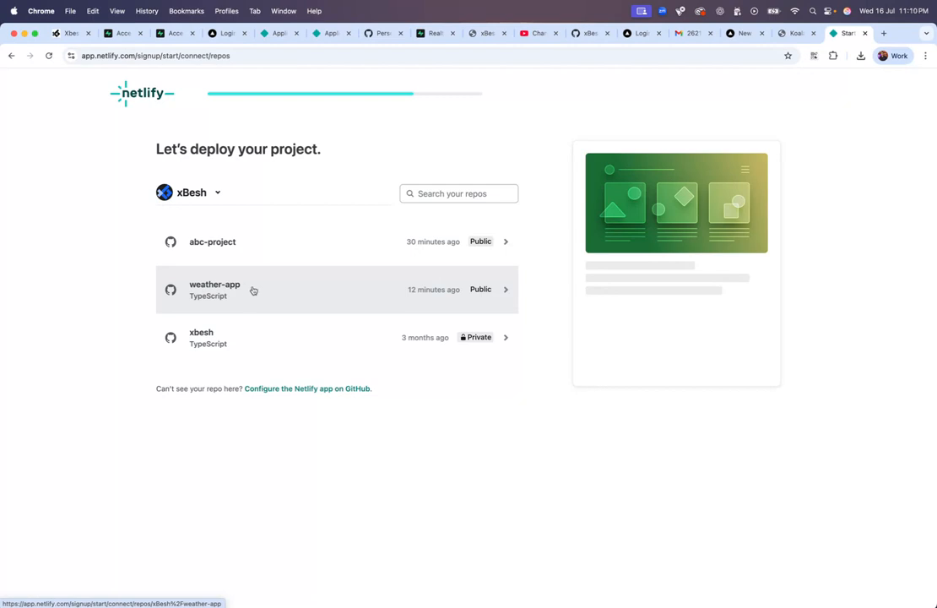
Step: Pick the weather-app repository and deploy it to Netlify from main
left_click(252, 290)
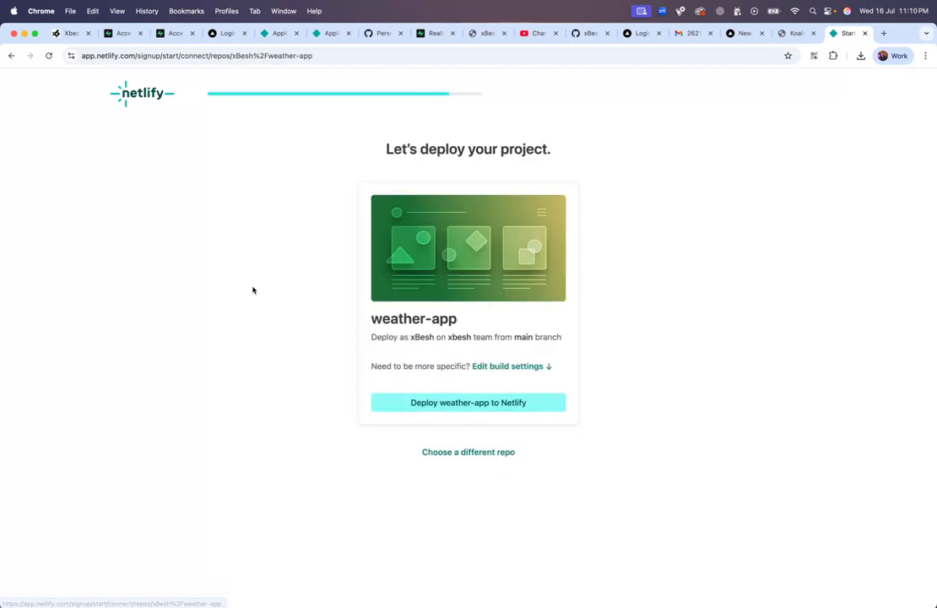
left_click(488, 409)
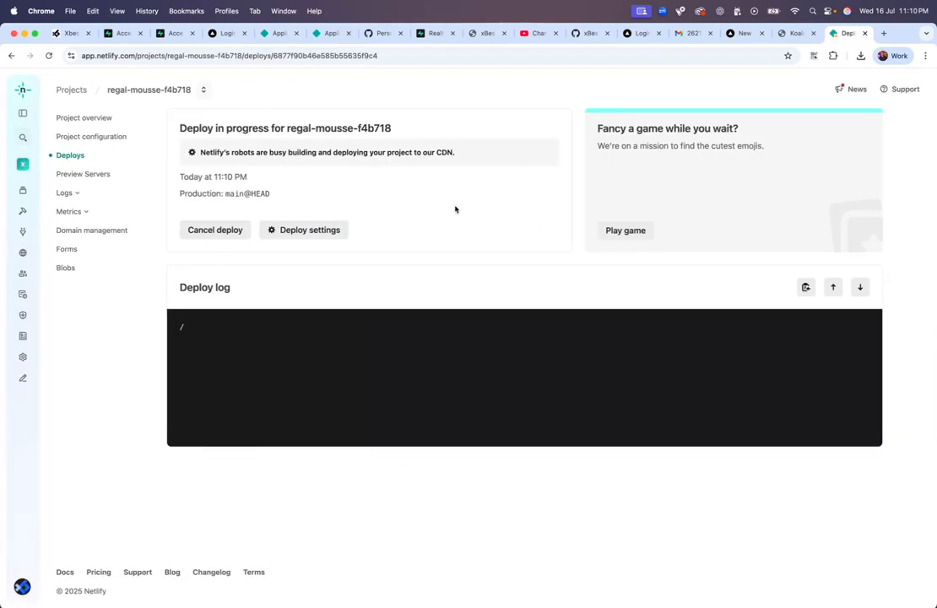
Step: Check the vercel.app address of the live KoalaWeather copy, then return to Netlify
left_click(792, 33)
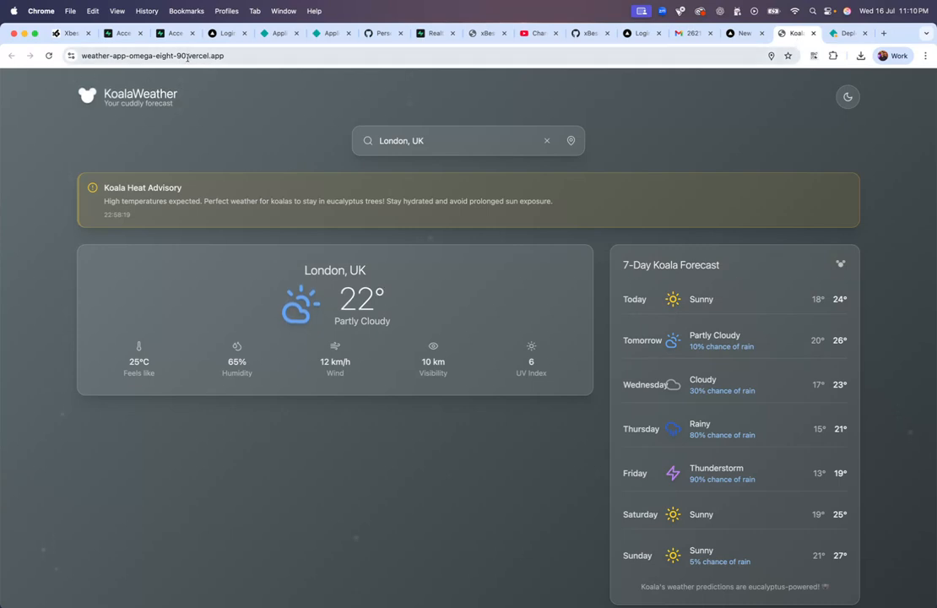
left_click_drag(187, 58, 253, 57)
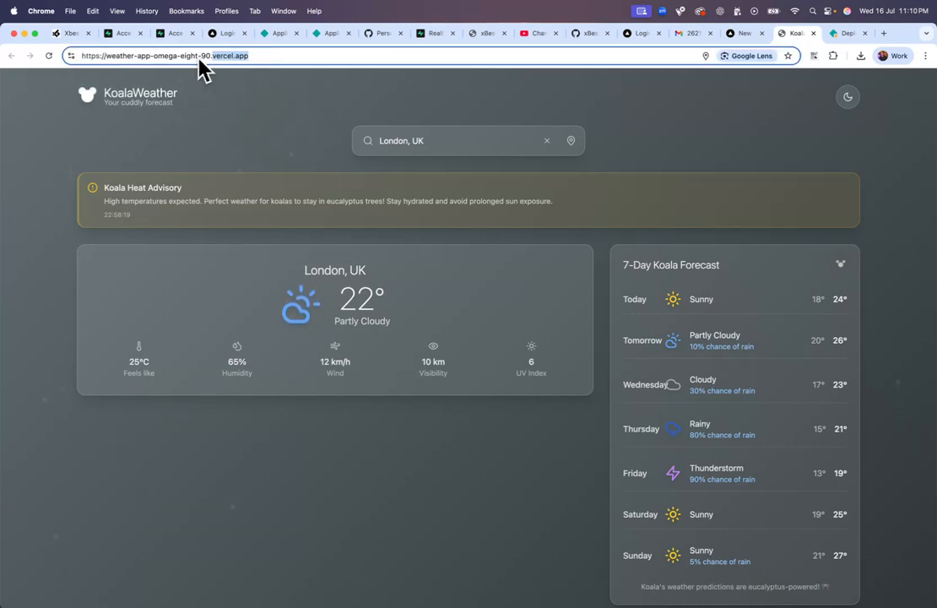
left_click(842, 34)
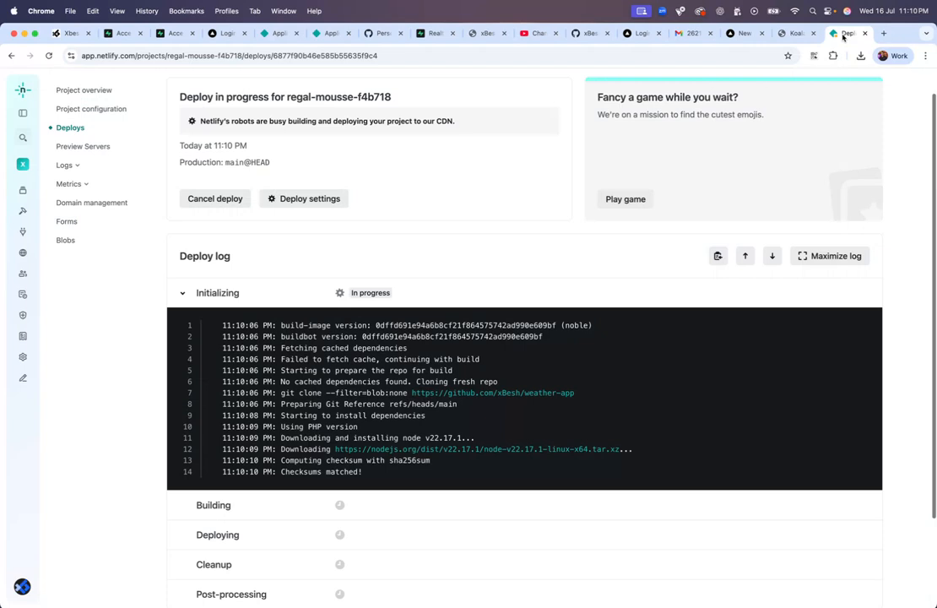
Step: Review the deploy summary and log, then open the live regal-mousse-f4b718 site
scroll(419, 240, "up", 1)
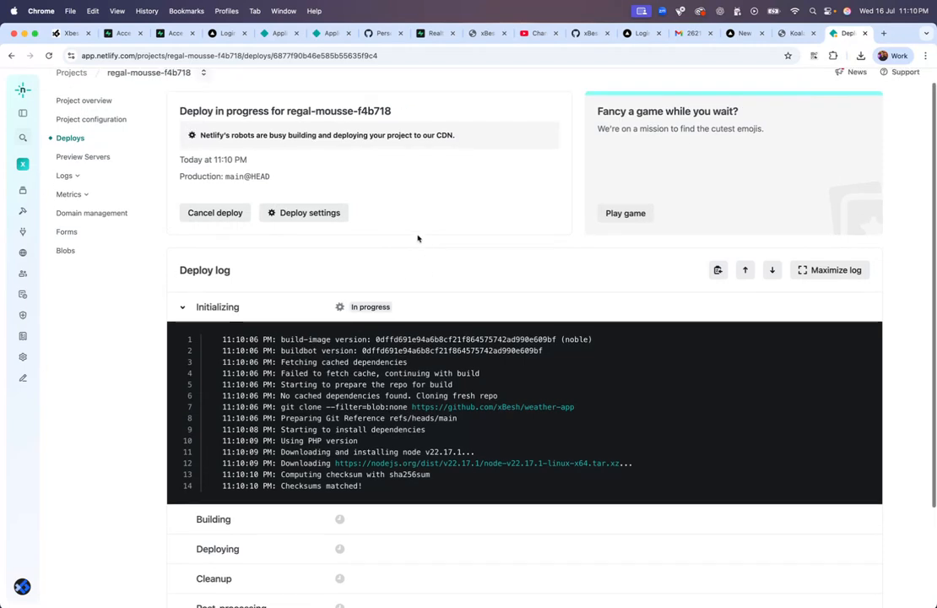
scroll(372, 204, "down", 4)
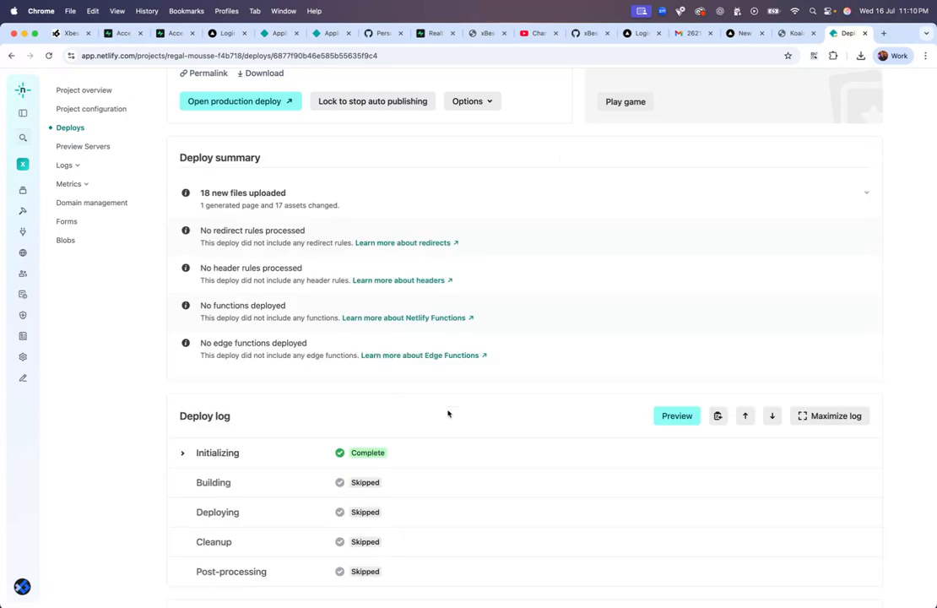
scroll(448, 413, "down", 5)
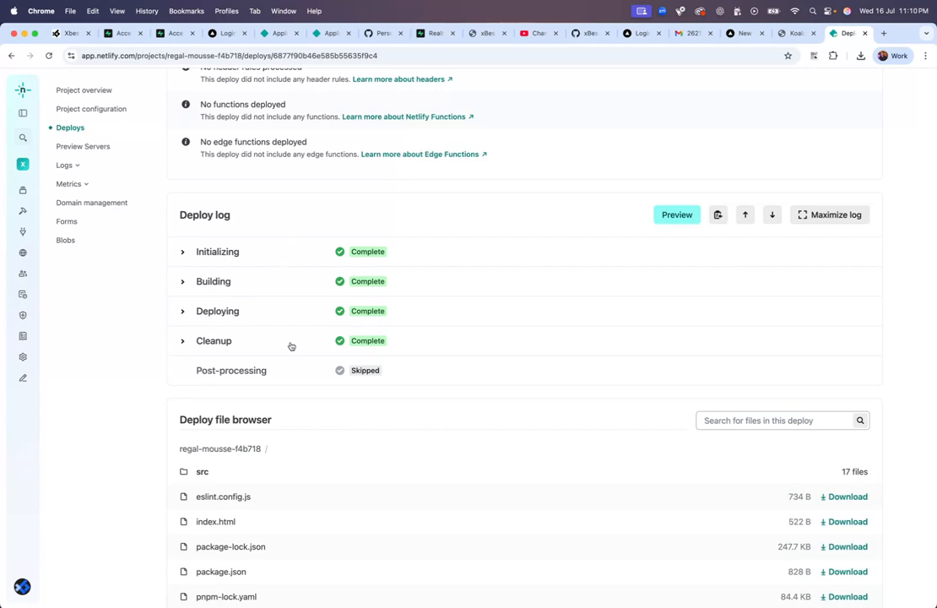
scroll(291, 364, "down", 5)
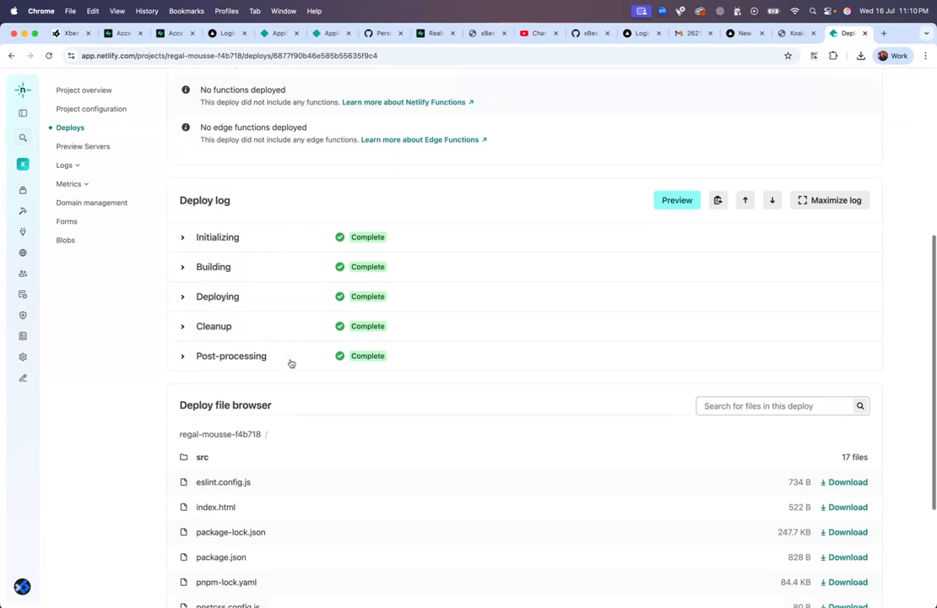
scroll(396, 211, "up", 10)
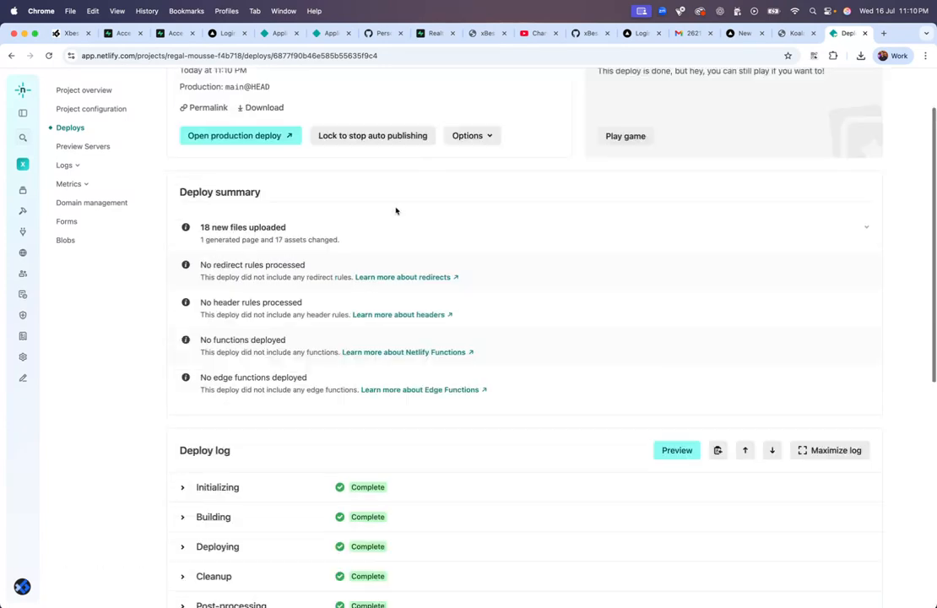
scroll(396, 211, "down", 10)
scroll(396, 211, "up", 7)
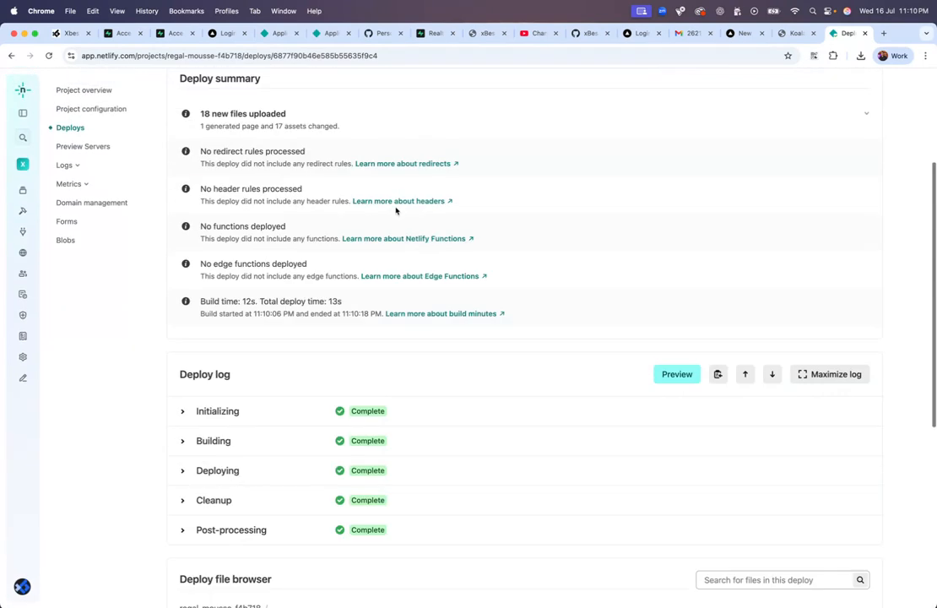
scroll(680, 332, "up", 5)
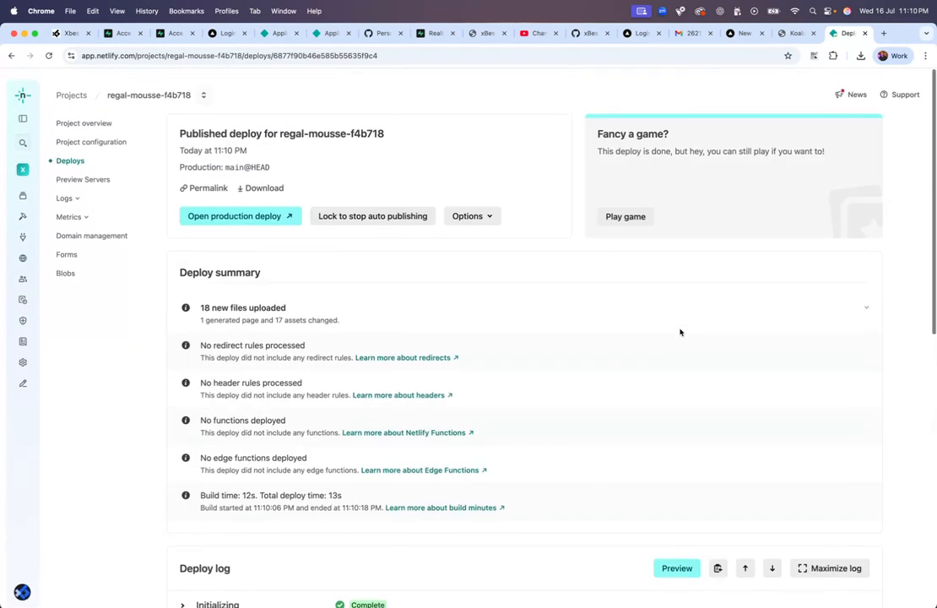
left_click(246, 211)
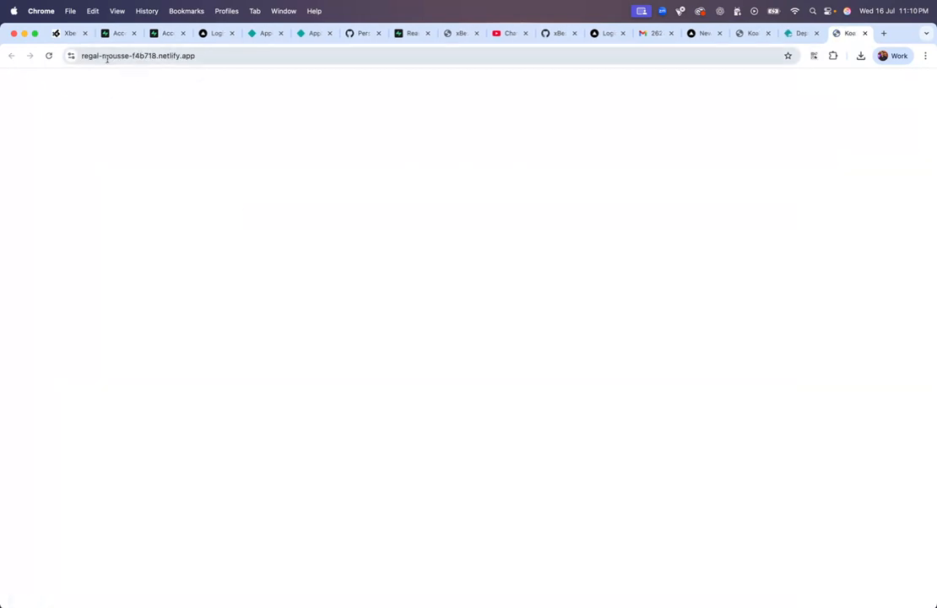
Step: Reload the blank live site, then look over the Netlify deploy details again
left_click(189, 59)
key("Return")
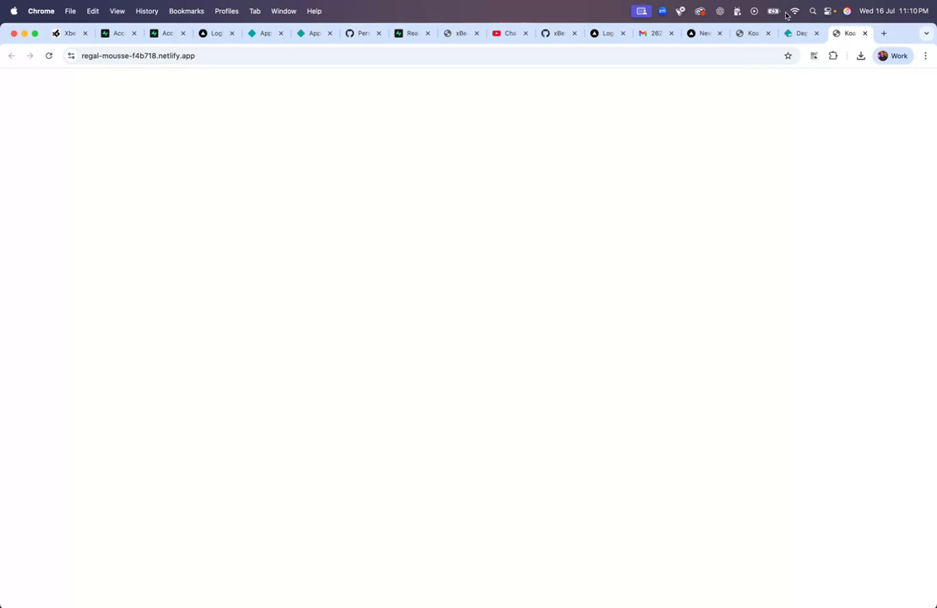
left_click(798, 33)
scroll(498, 287, "down", 7)
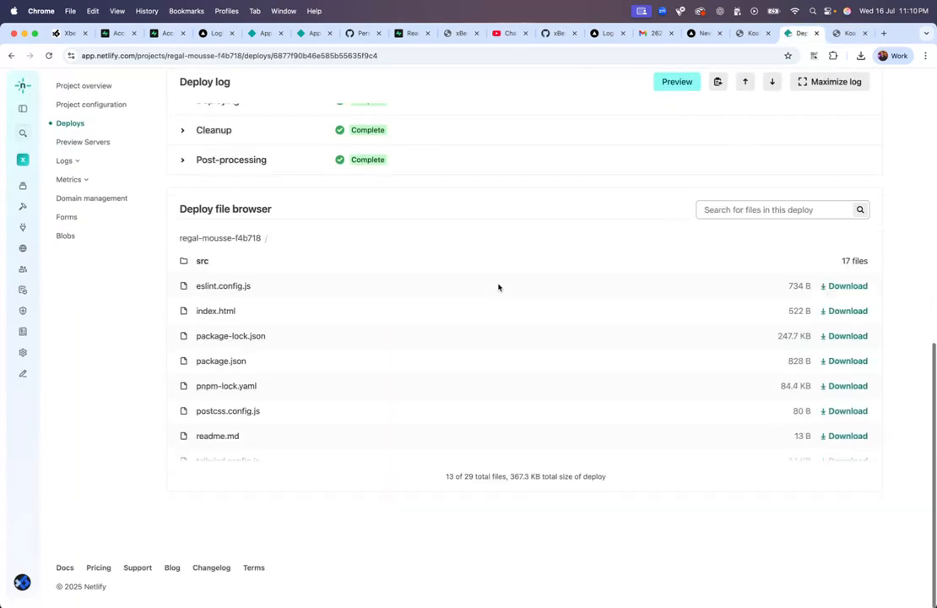
scroll(498, 293, "up", 8)
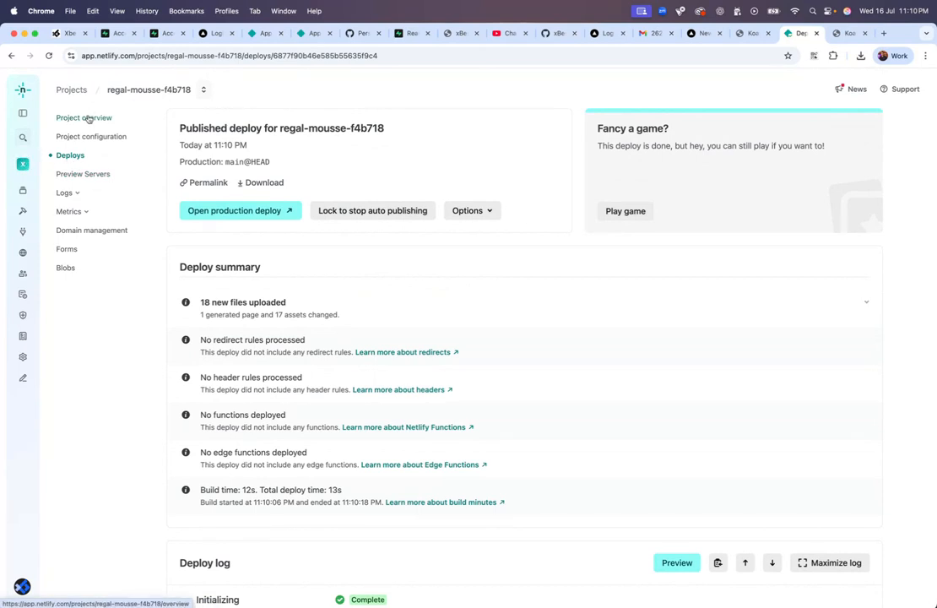
Step: From Project overview, reopen the live site, reload the blank page, and close it
left_click(89, 118)
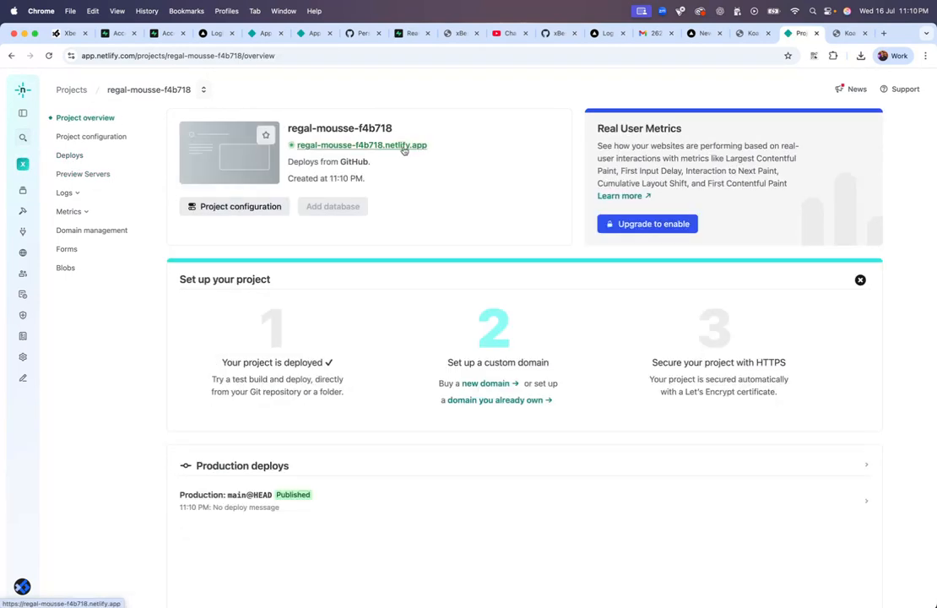
left_click(404, 149)
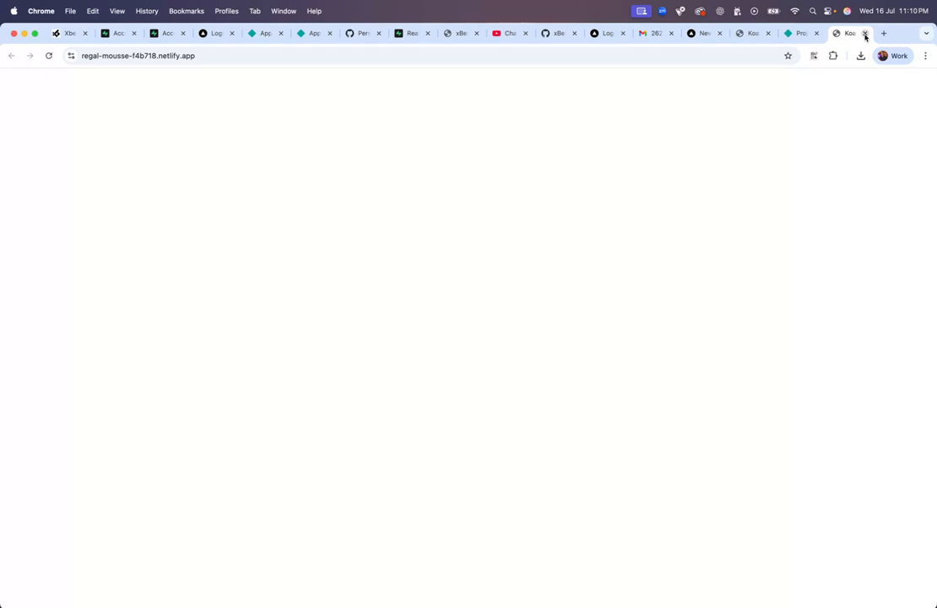
right_click(548, 115)
left_click(500, 181)
key("super+r")
left_click(864, 33)
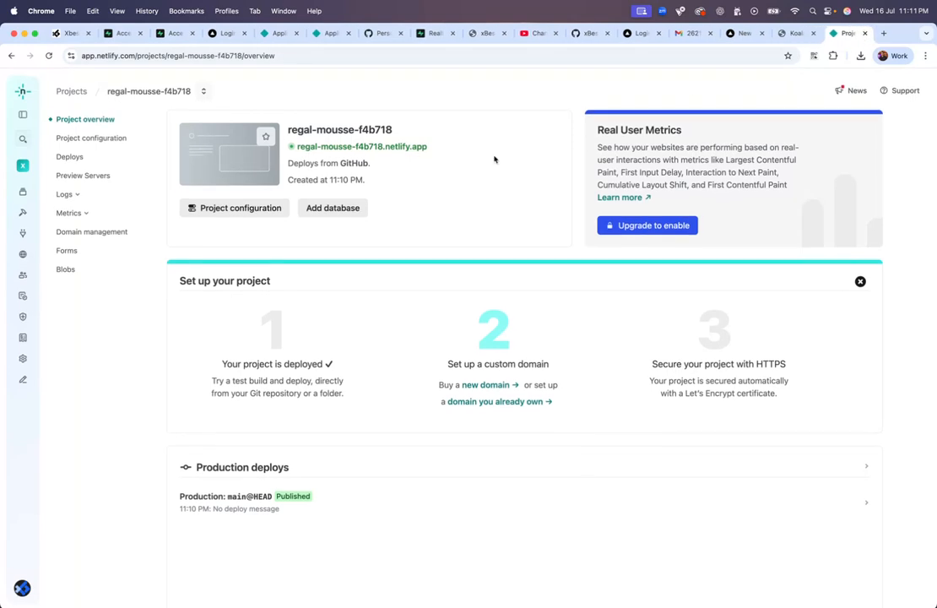
Step: Open Project configuration and scroll through regal-mousse-f4b718's General settings
left_click(269, 210)
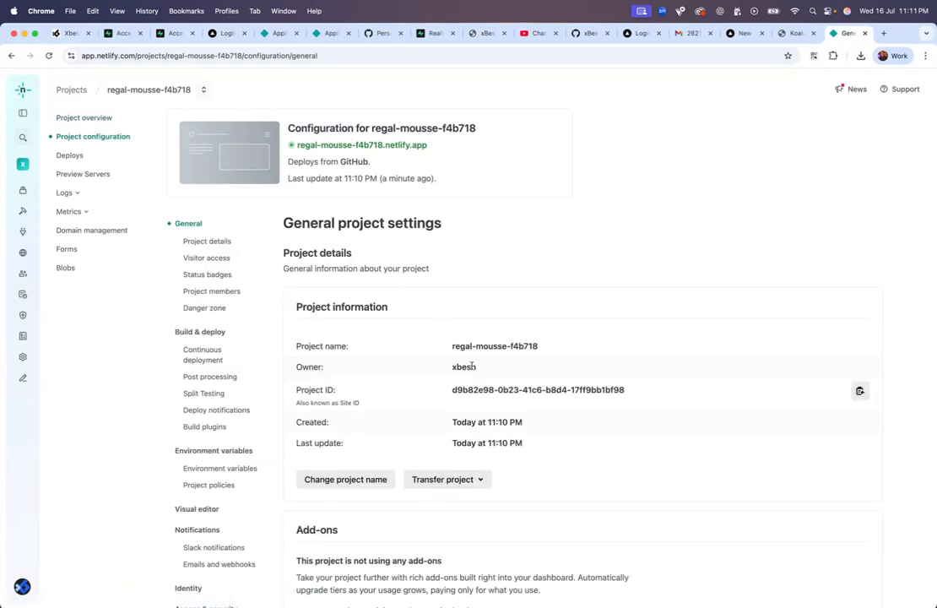
scroll(474, 366, "down", 2)
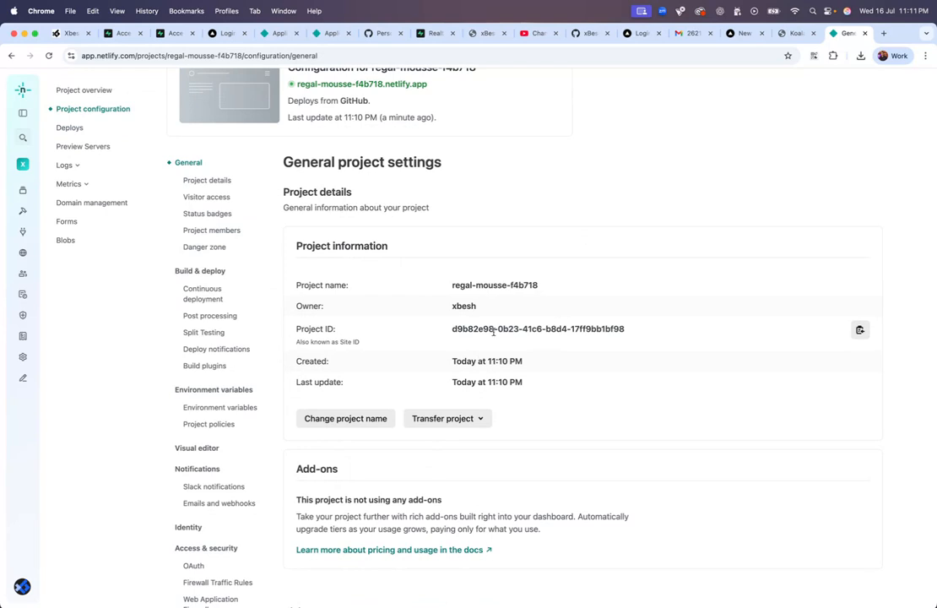
scroll(494, 332, "down", 3)
scroll(527, 272, "down", 8)
scroll(509, 332, "down", 20)
scroll(505, 336, "down", 3)
scroll(505, 336, "up", 20)
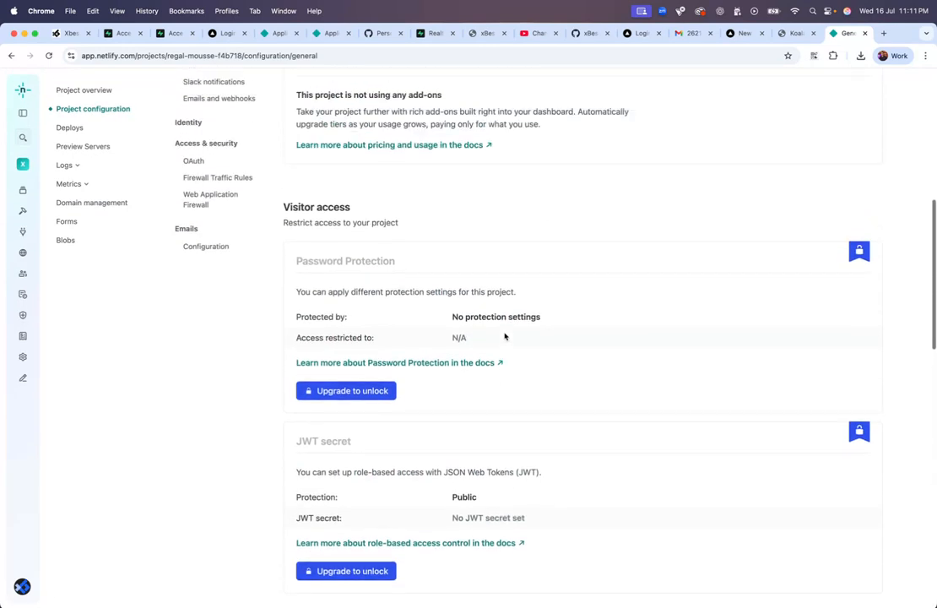
scroll(505, 336, "up", 10)
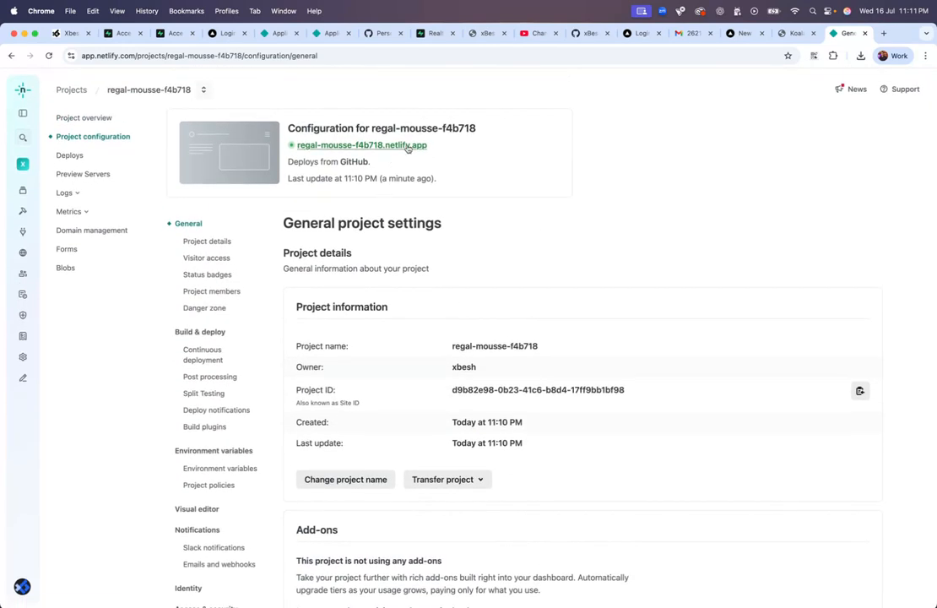
Step: Open the live site and compare it with the Vercel page and xBesh source code
left_click(407, 147)
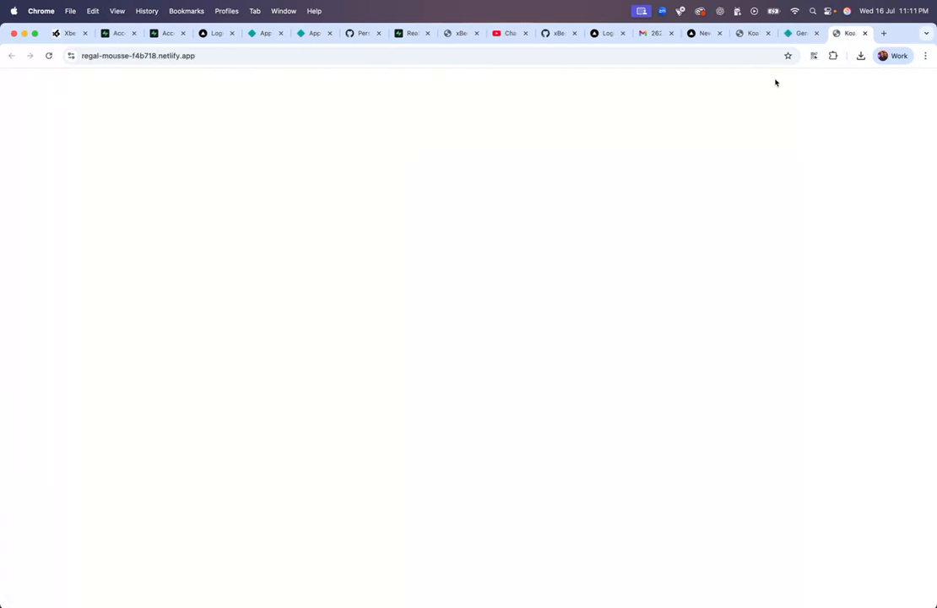
left_click(793, 34)
left_click(825, 33)
left_click(752, 34)
left_click(705, 34)
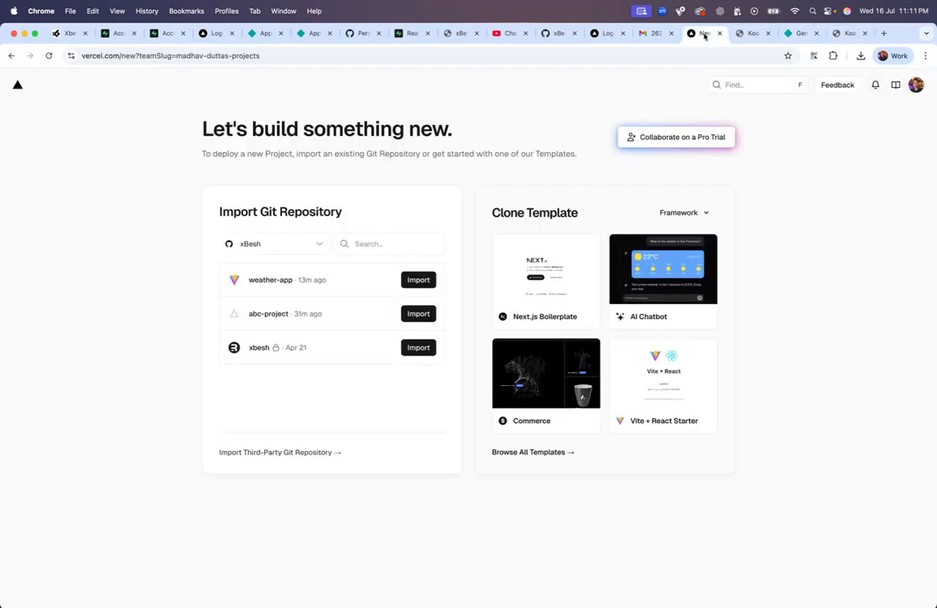
left_click(69, 35)
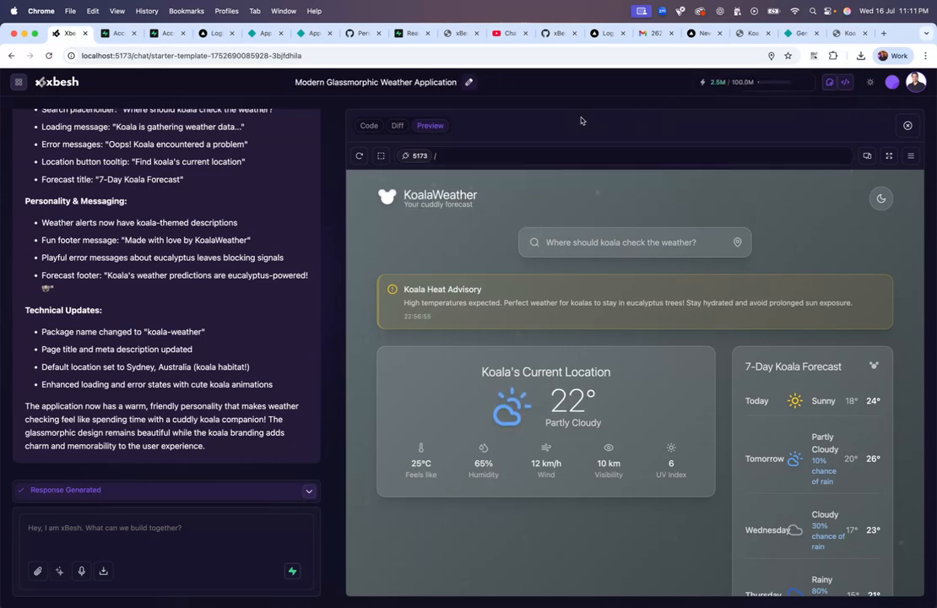
left_click(369, 125)
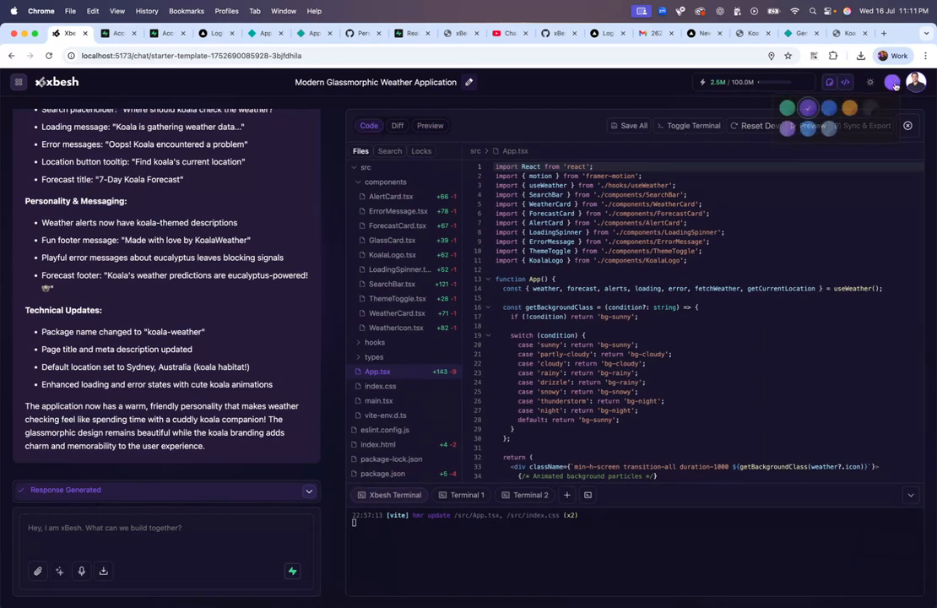
Step: Reload the live site, then reopen it from the project's Deploys page
left_click(853, 34)
key("super+r")
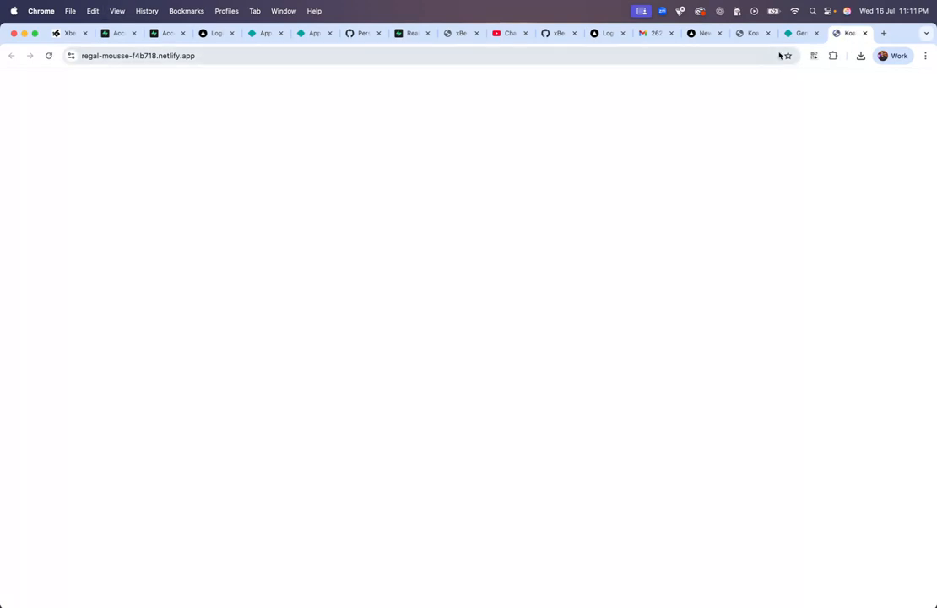
left_click(800, 33)
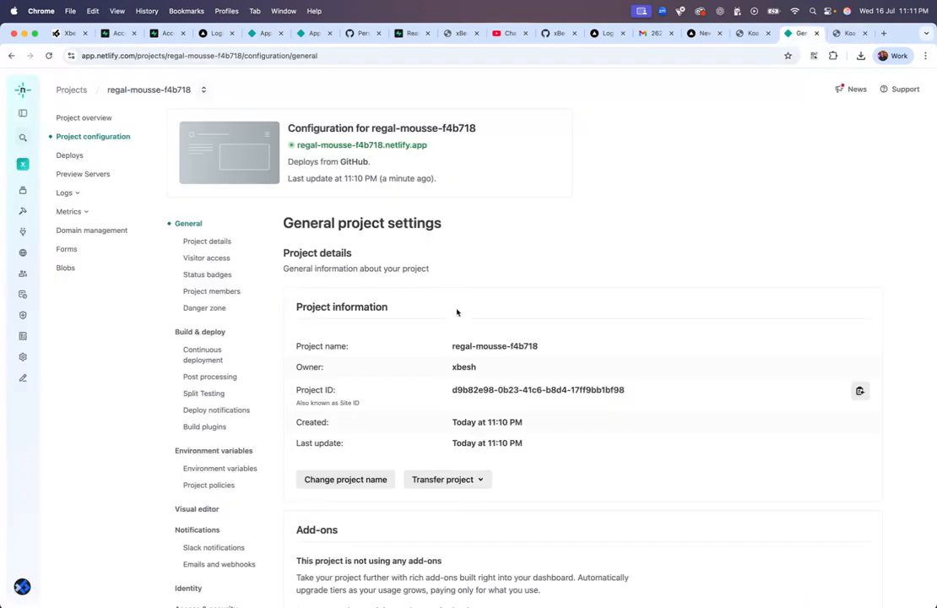
scroll(391, 341, "down", 2)
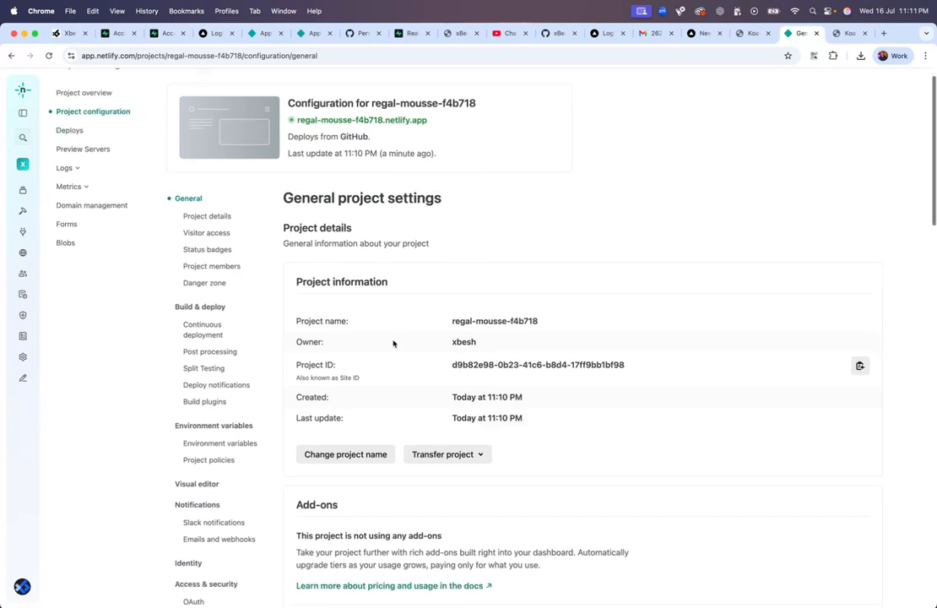
scroll(384, 330, "up", 2)
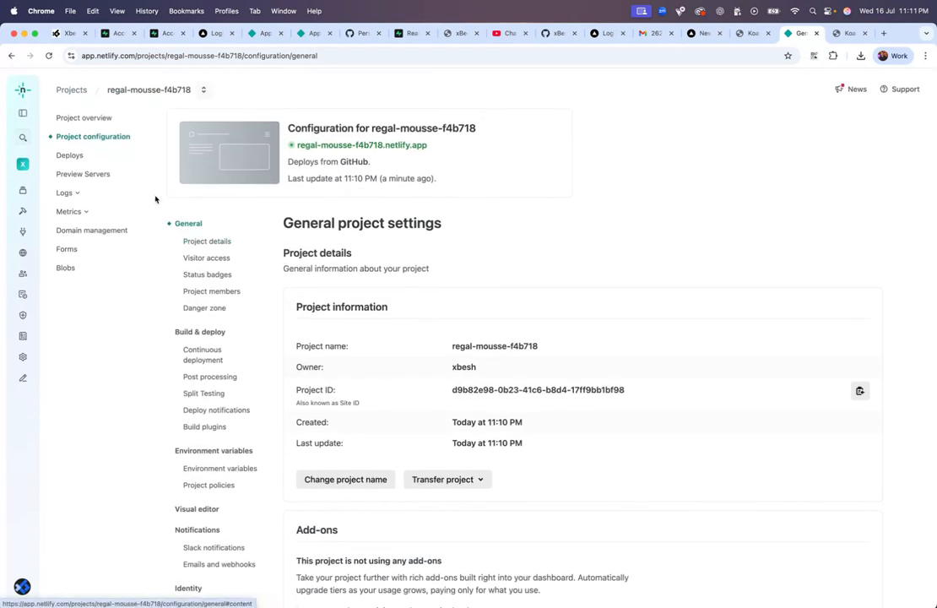
left_click(94, 157)
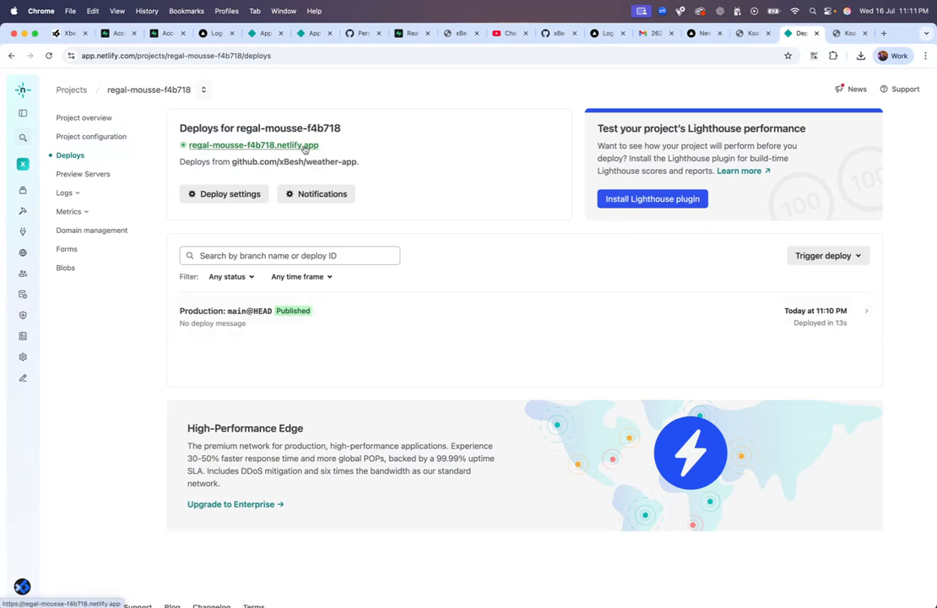
left_click(294, 148)
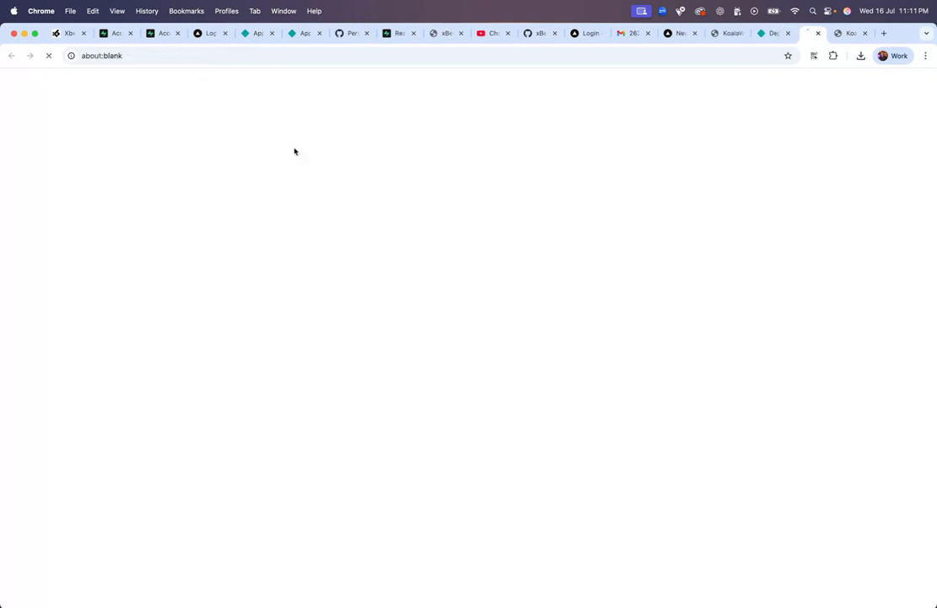
Step: Reload the blank site, check the DevTools console errors, then return to xBesh
left_click(667, 56)
key("Return")
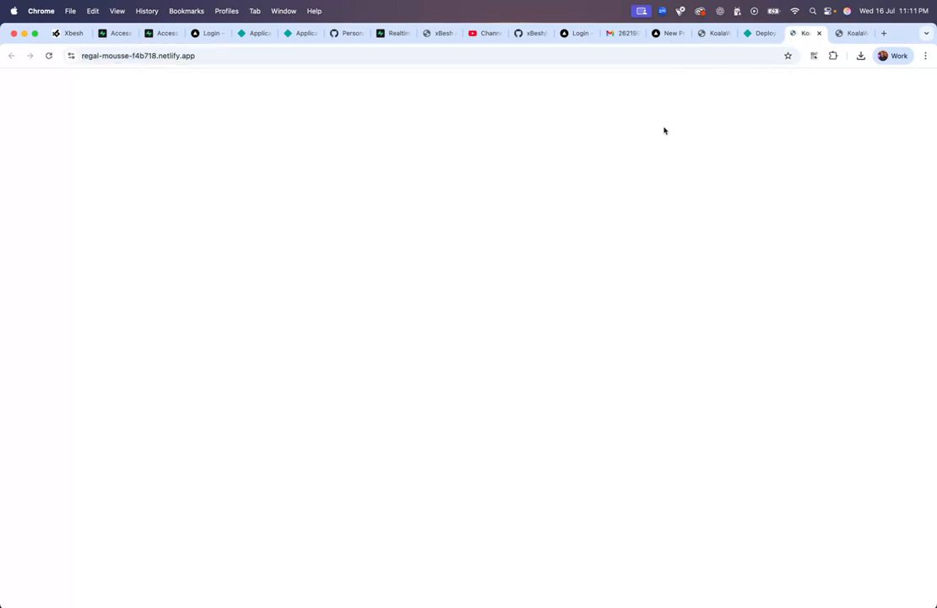
right_click(671, 201)
left_click(713, 381)
left_click(91, 477)
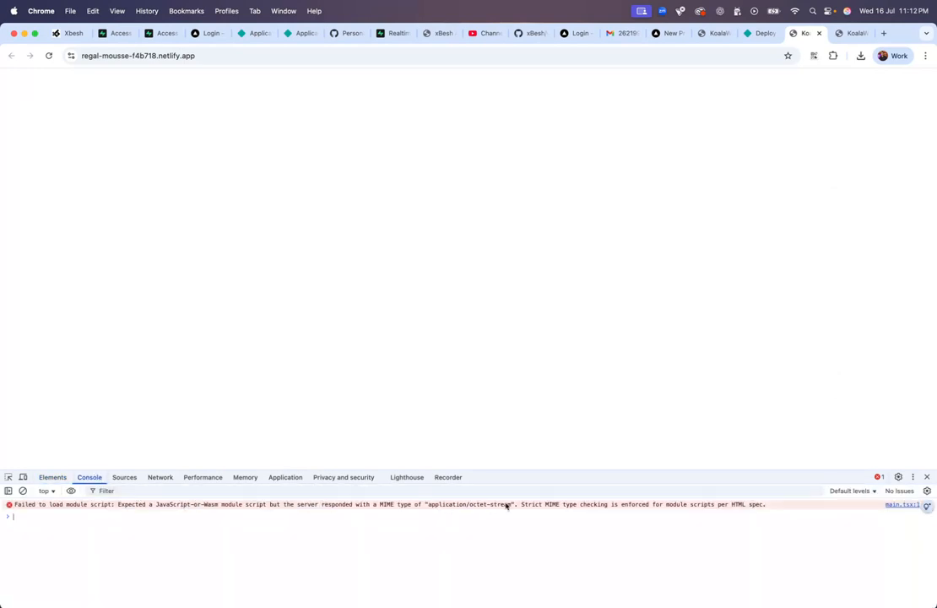
left_click(927, 478)
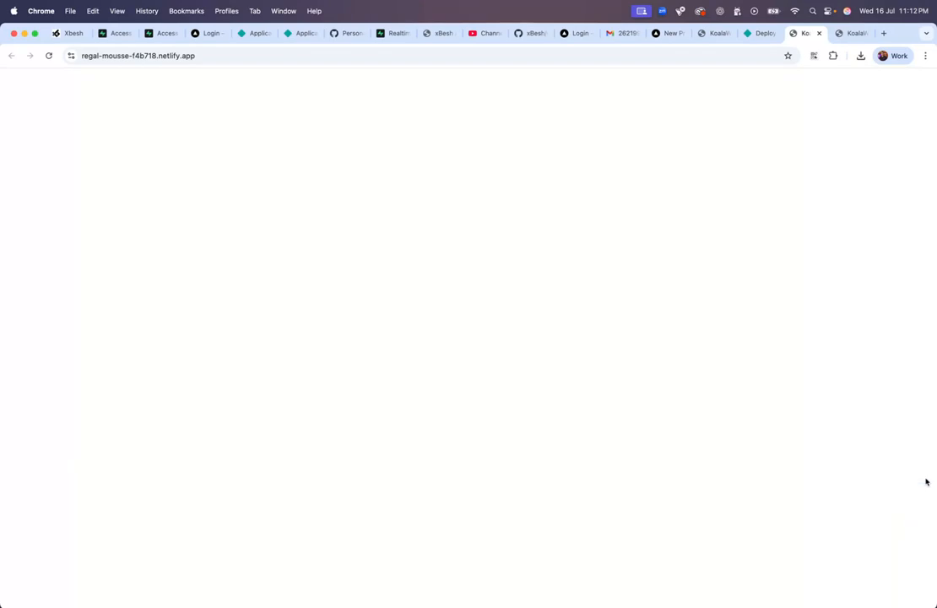
left_click(56, 34)
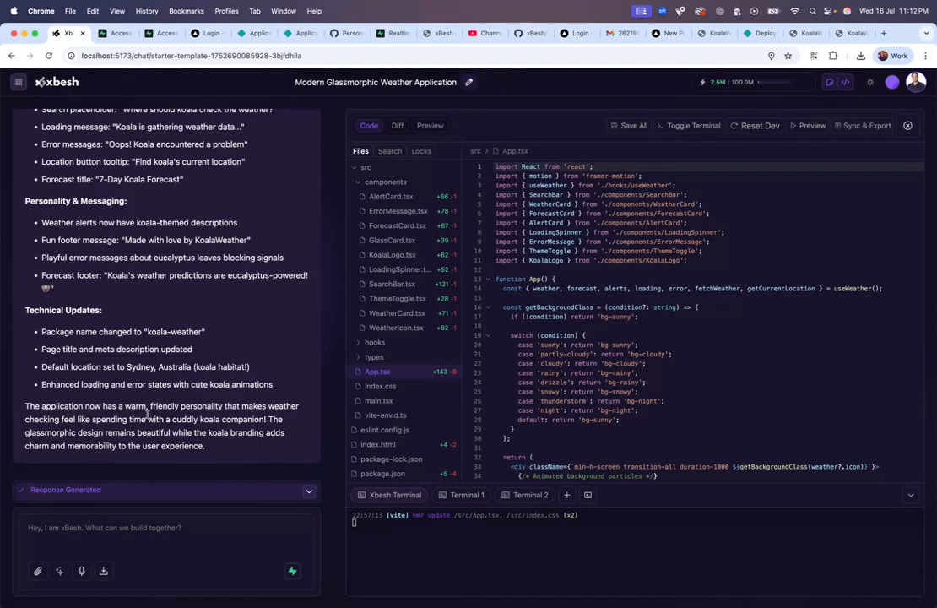
Step: Dictate and send a question asking why the app runs on Vercel but not Netlify, correcting 'vercel' and 'netlify'
left_click(81, 571)
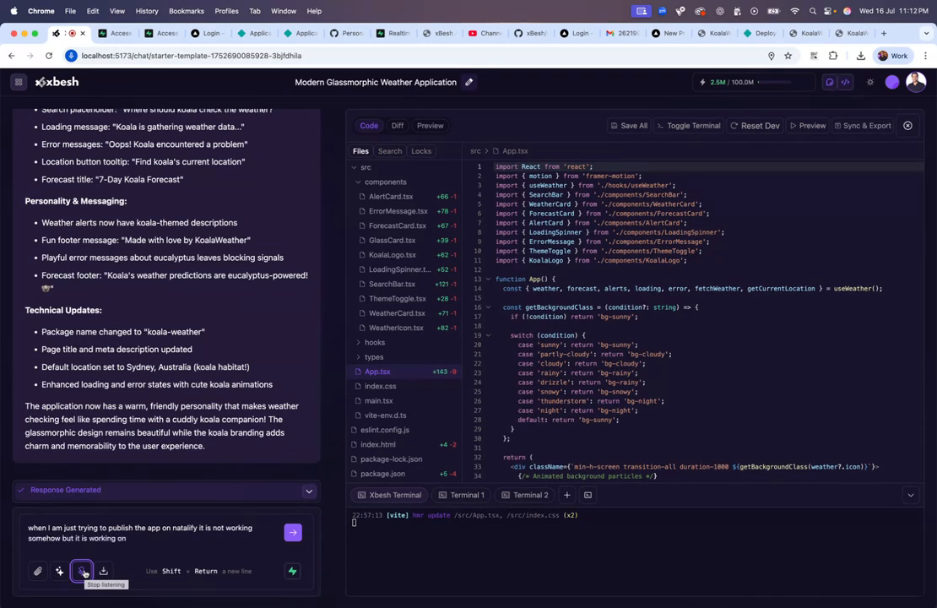
left_click(85, 574)
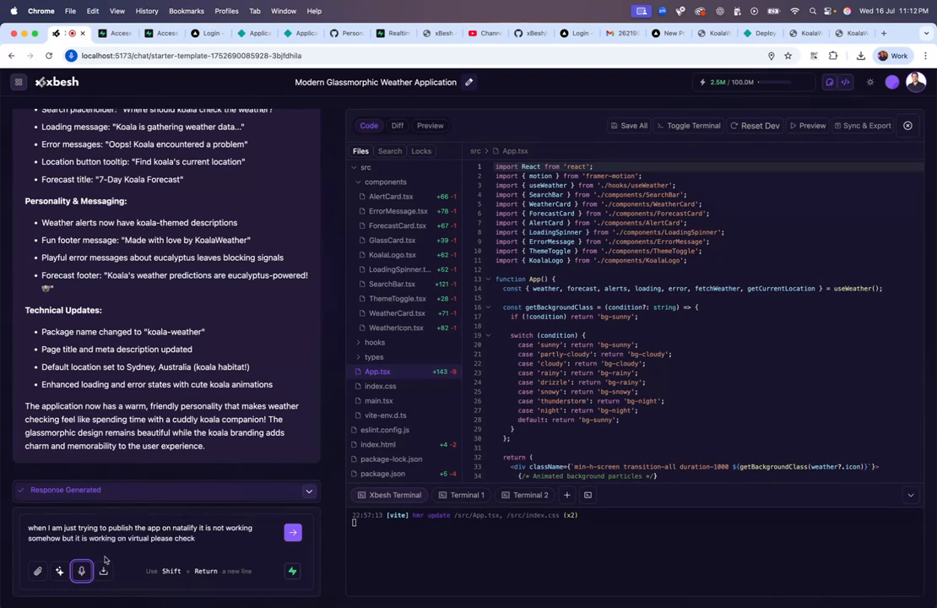
double_click(140, 538)
type("vercel")
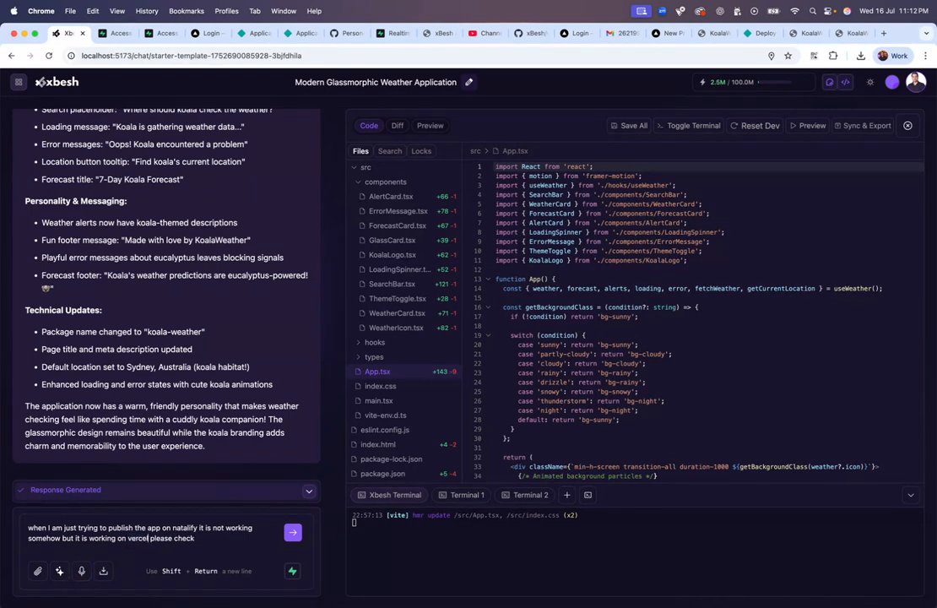
double_click(185, 528)
type("net")
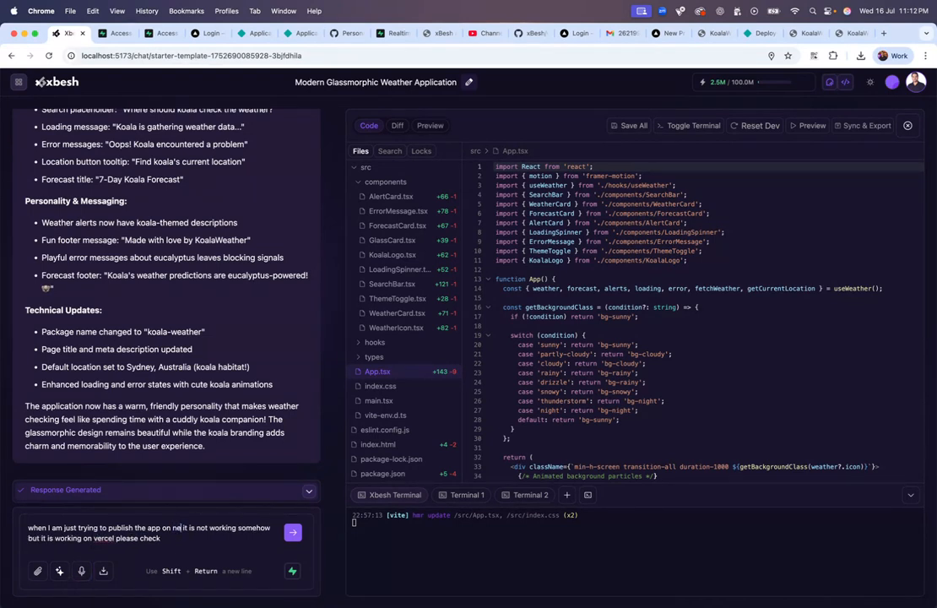
type("lify")
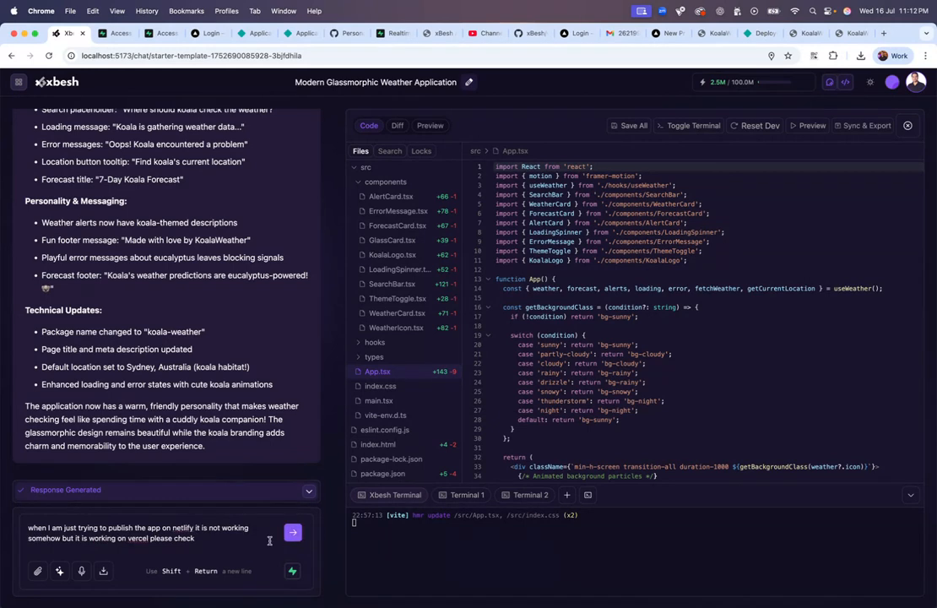
key("Return")
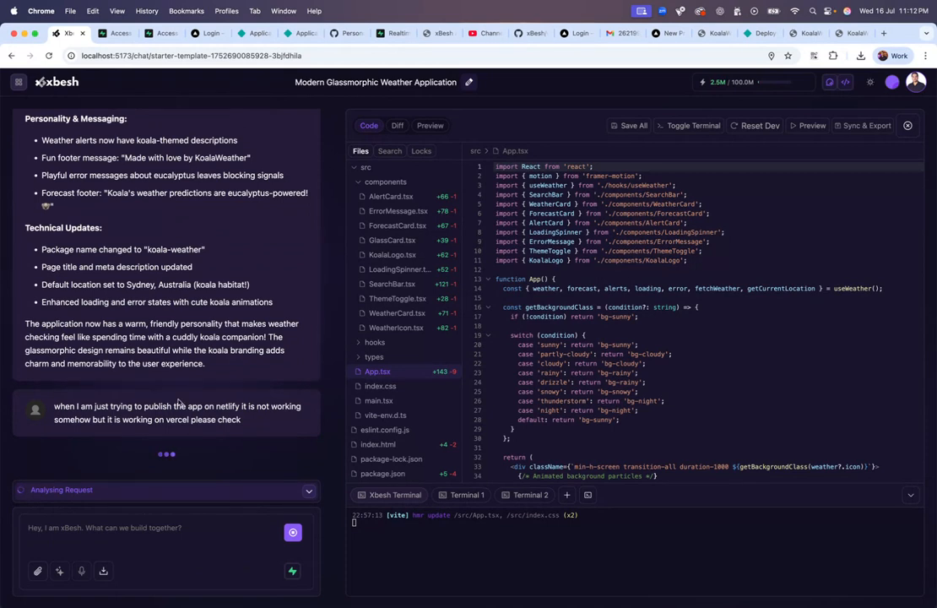
left_click(399, 181)
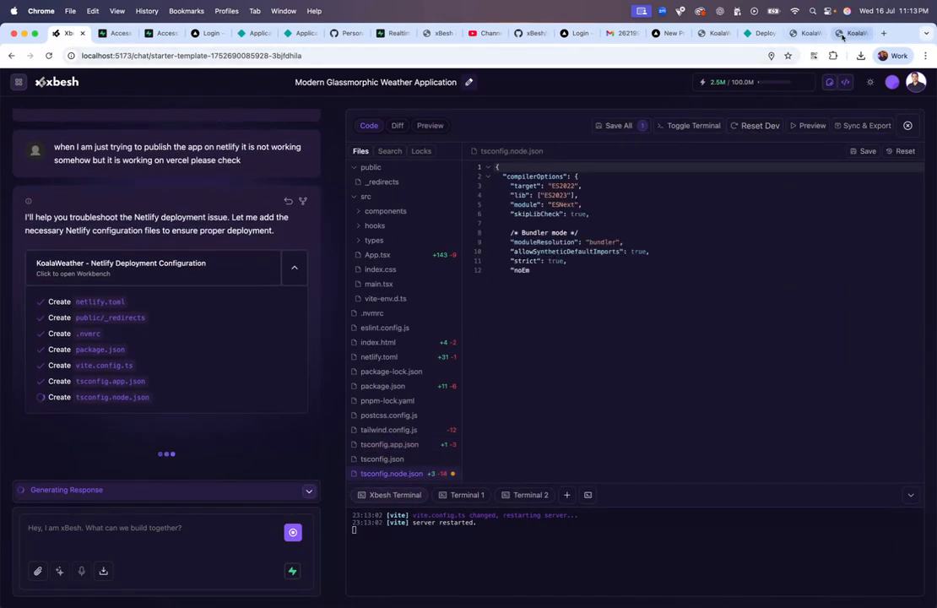
Step: Check the still-blank live KoalaWeather site, then return to the Netlify deploys page
left_click(853, 33)
left_click(864, 33)
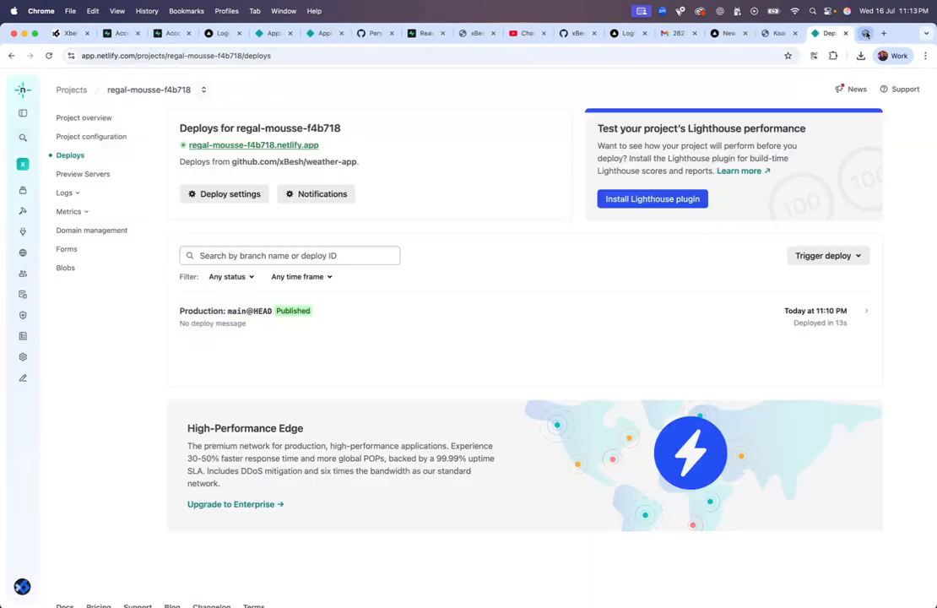
Step: Open the regal-mousse-f4b718 project from the team's Netlify projects list
left_click(23, 116)
left_click(65, 171)
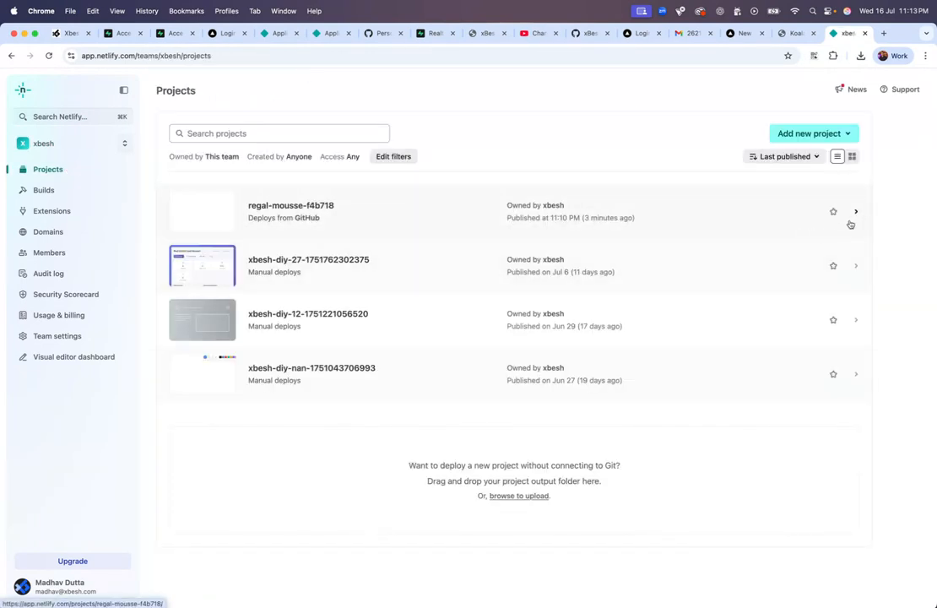
left_click(857, 214)
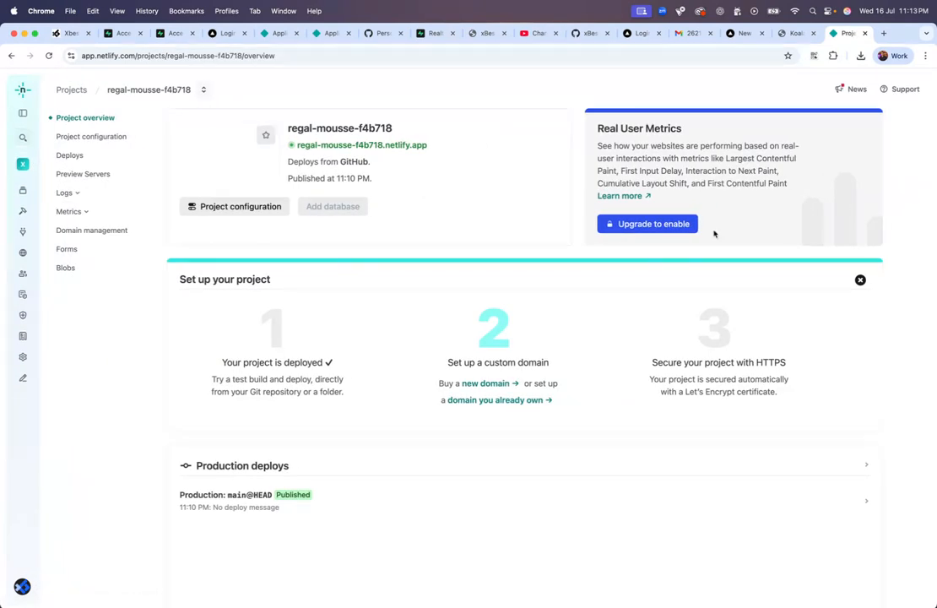
scroll(371, 408, "down", 5)
scroll(370, 408, "up", 5)
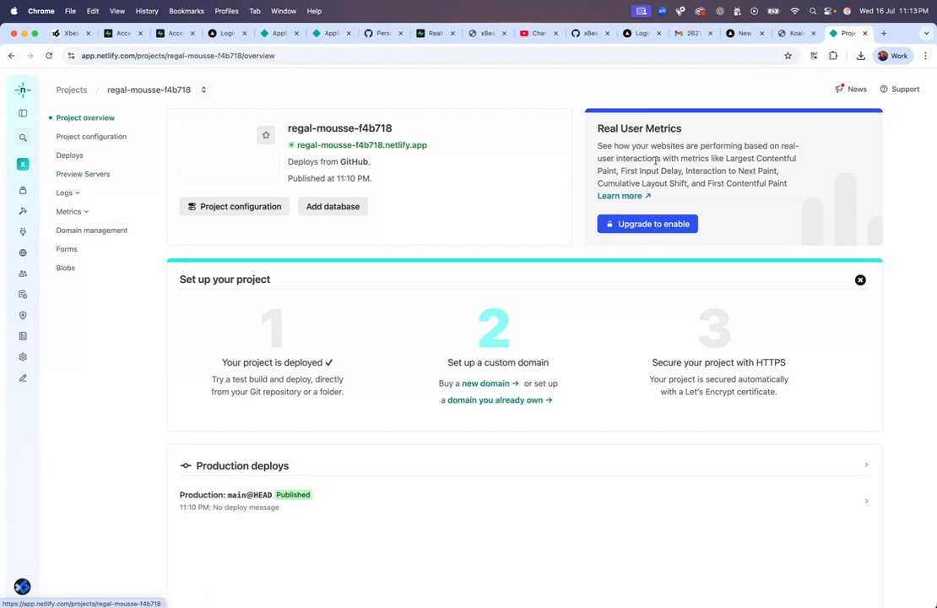
scroll(613, 370, "down", 3)
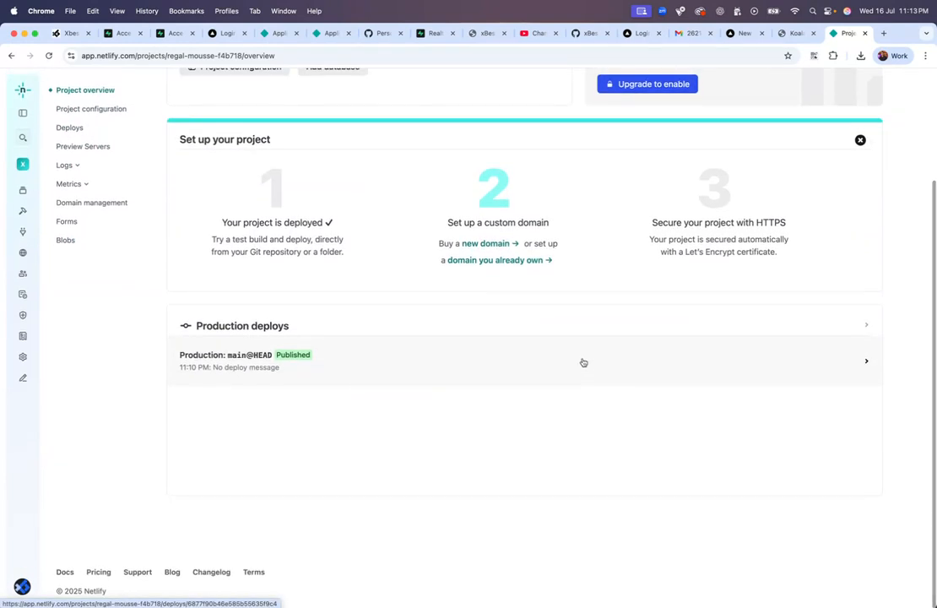
scroll(338, 278, "up", 3)
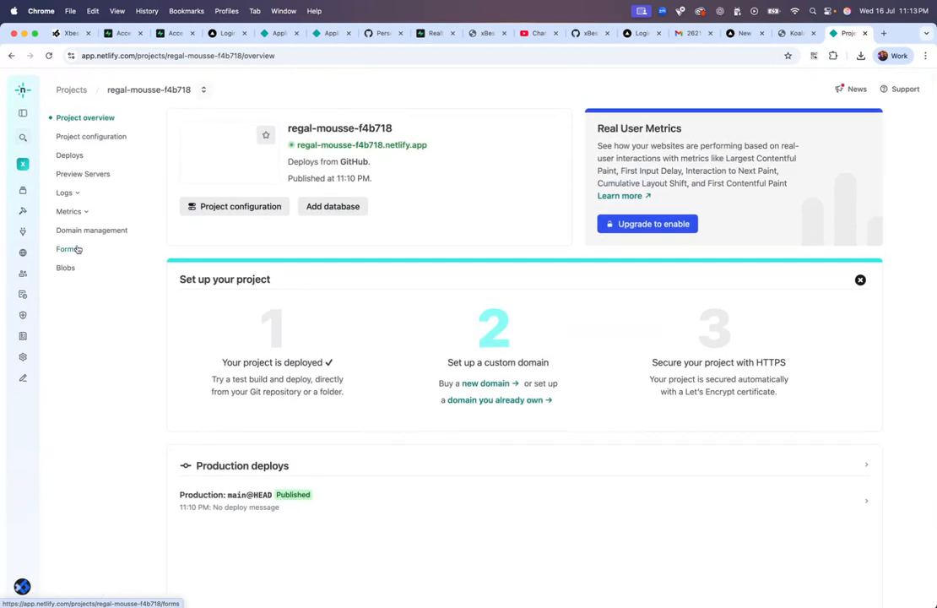
left_click(24, 192)
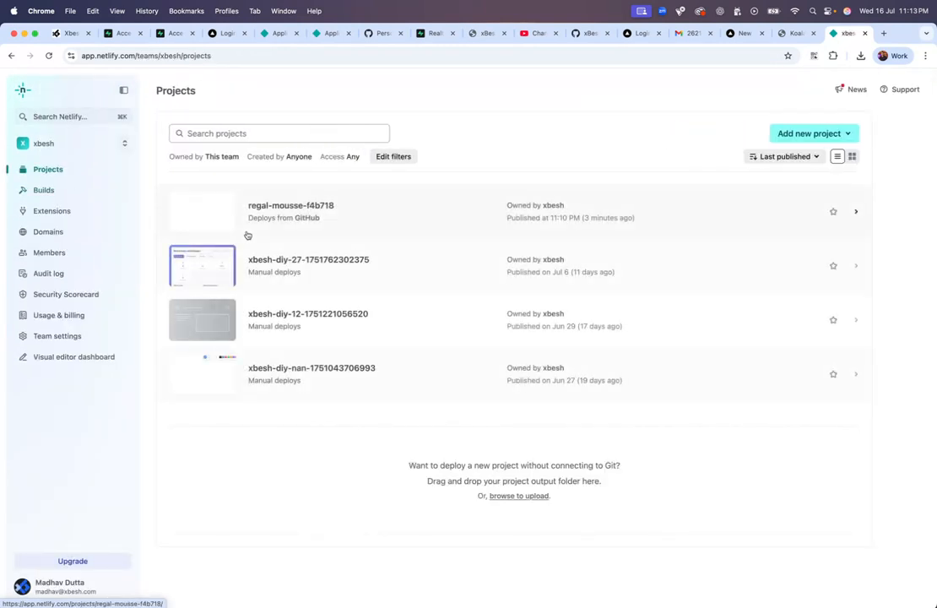
right_click(328, 221)
left_click(350, 214)
left_click(319, 209)
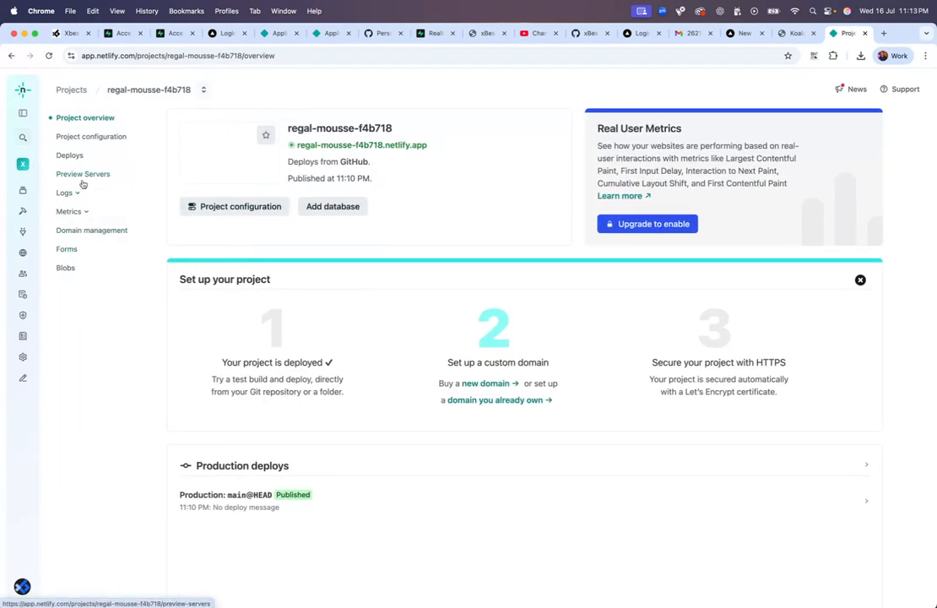
Step: In the project's General configuration, choose Delete this project and copy its name for confirmation
left_click(85, 137)
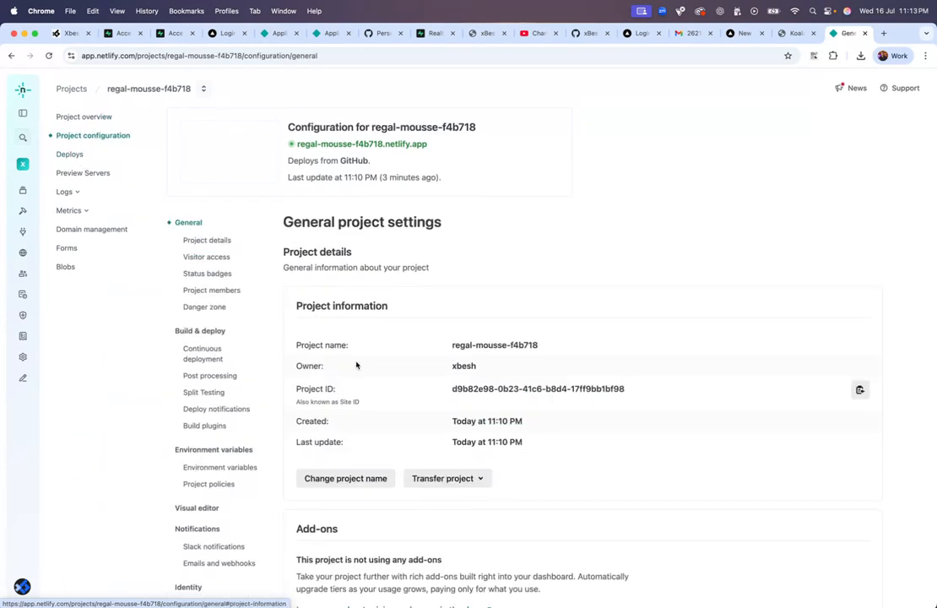
scroll(356, 366, "down", 15)
left_click(348, 475)
triple_click(378, 389)
key("super+c")
left_click(360, 373)
Step: Confirm permanent deletion of regal-mousse-f4b718 by pasting its name, then return to xBesh
key("super+v")
left_click(350, 425)
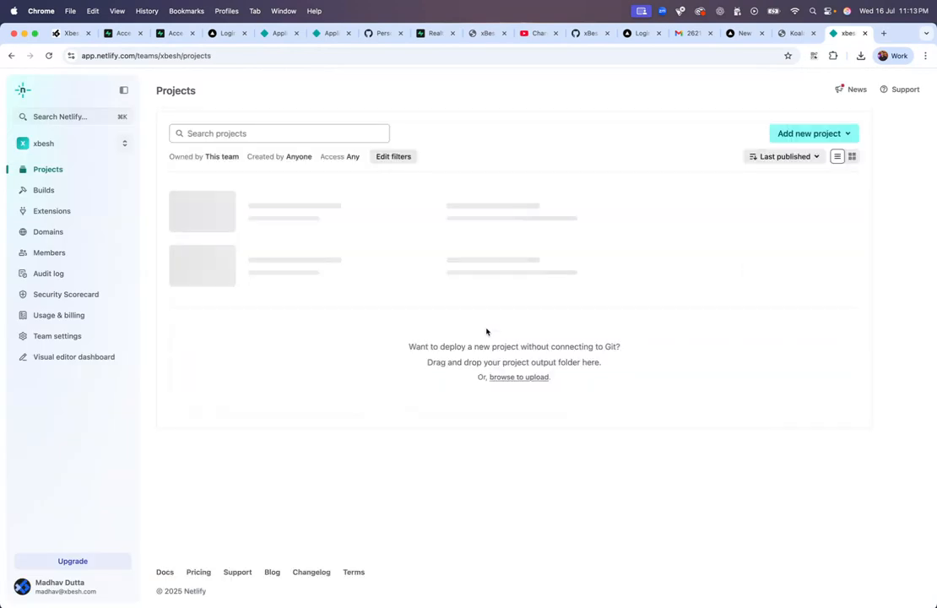
left_click(67, 33)
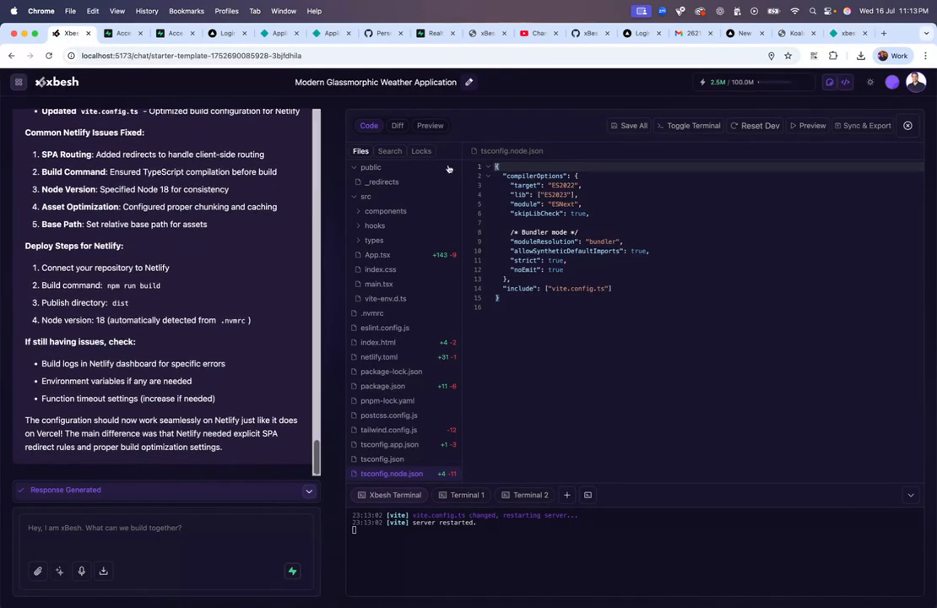
Step: Preview the KoalaWeather app, then bring up the Sync & Export options from the code view
left_click(430, 125)
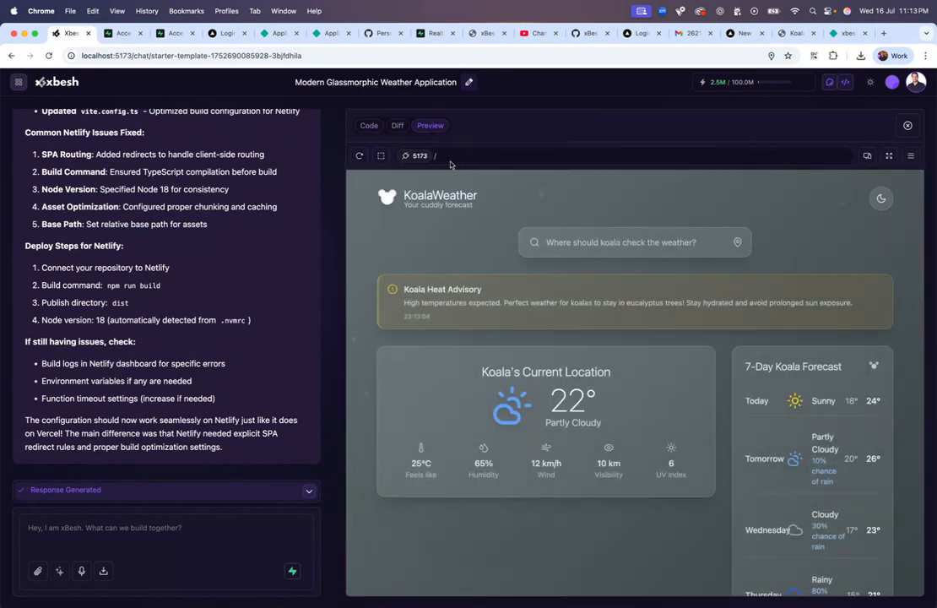
left_click(368, 125)
left_click(867, 125)
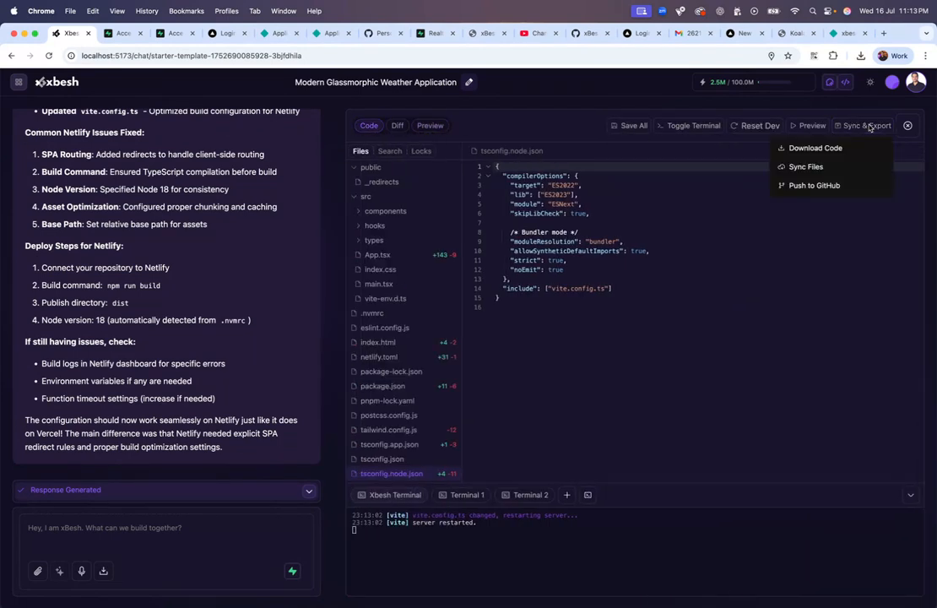
Step: Push the code to the existing weather-app GitHub repository, overwriting it with commit message 'Fix'
left_click(836, 186)
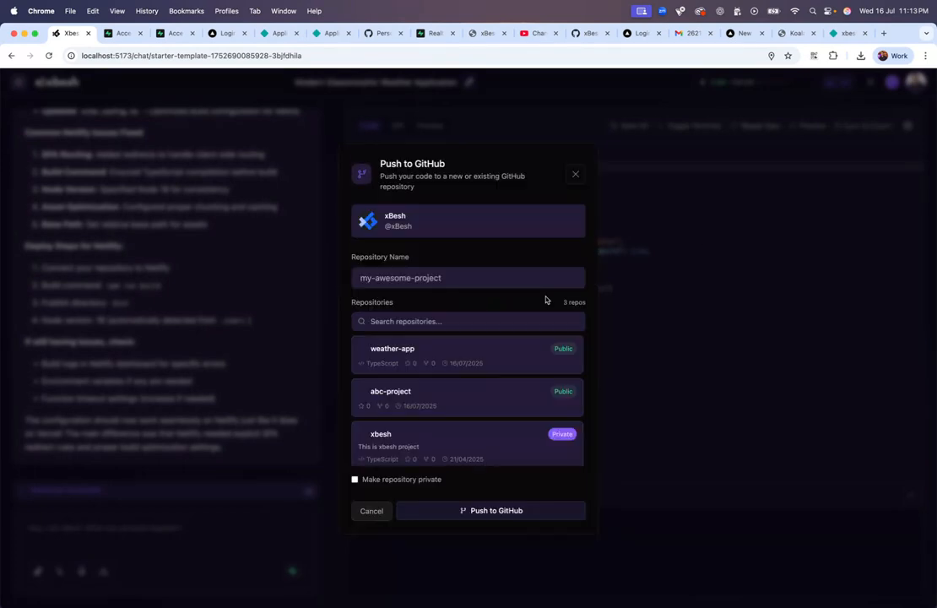
left_click(473, 356)
left_click(503, 511)
left_click(563, 366)
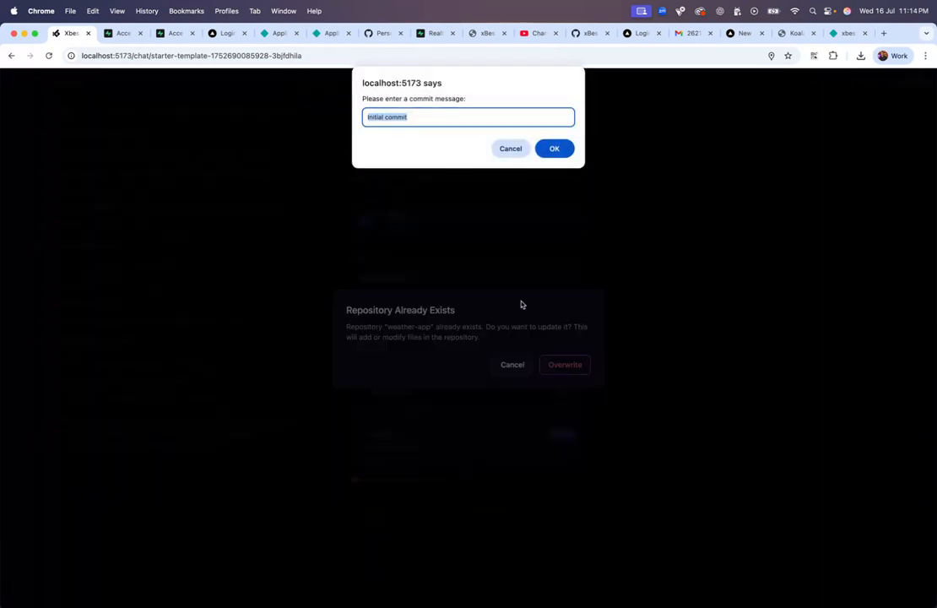
type("Fixed netlify issue")
left_click(554, 148)
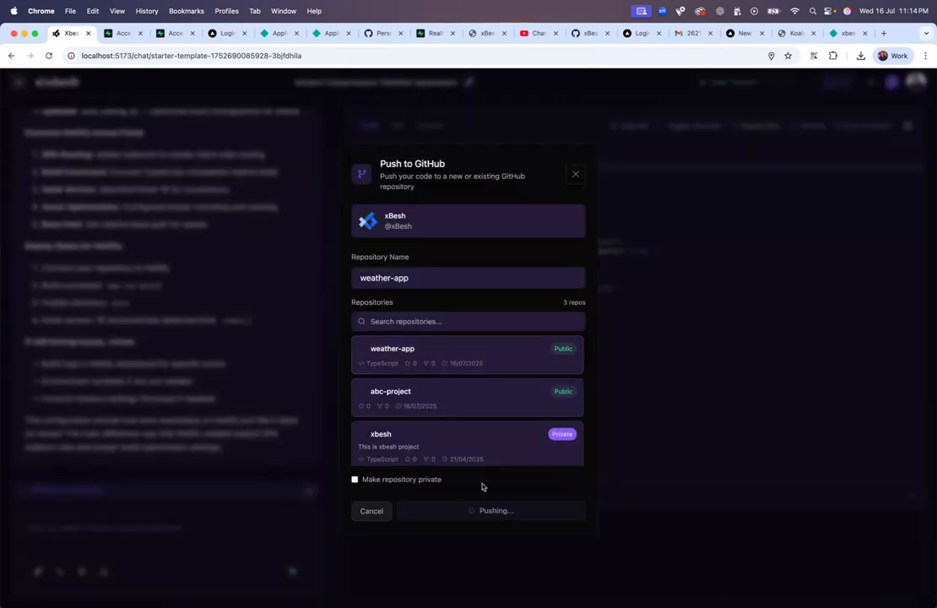
left_click(592, 451)
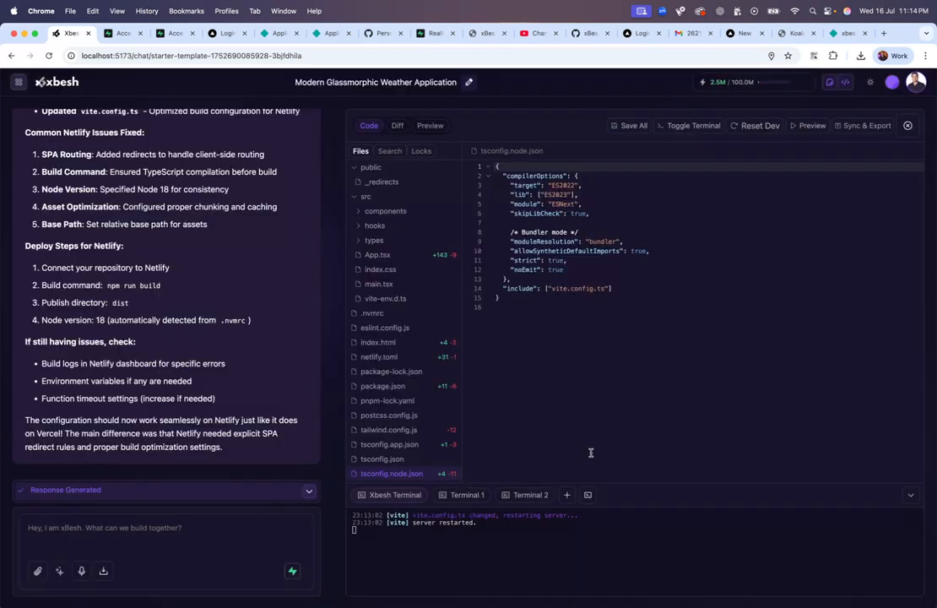
left_click(847, 35)
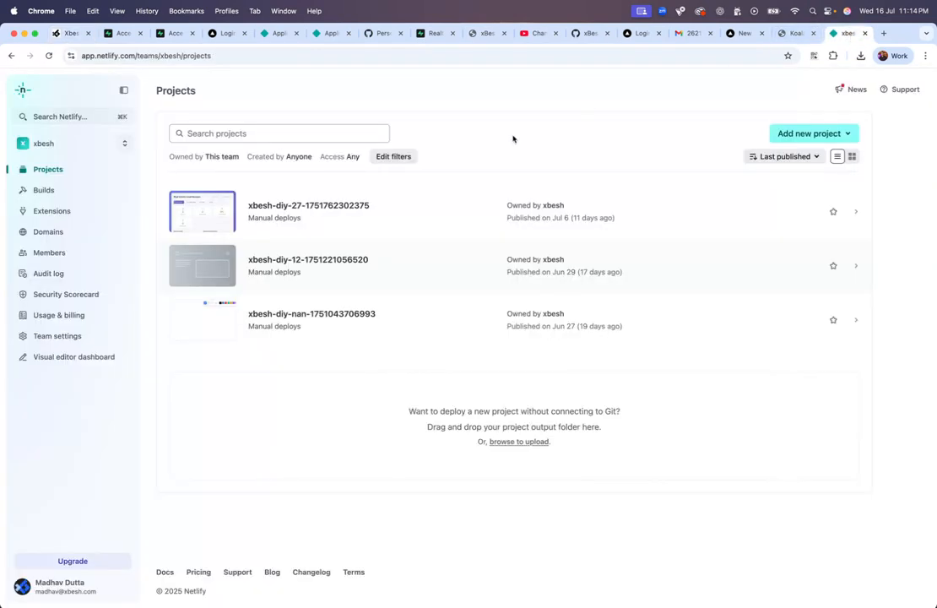
Step: Start a new Netlify project by importing an existing project from GitHub
left_click(820, 137)
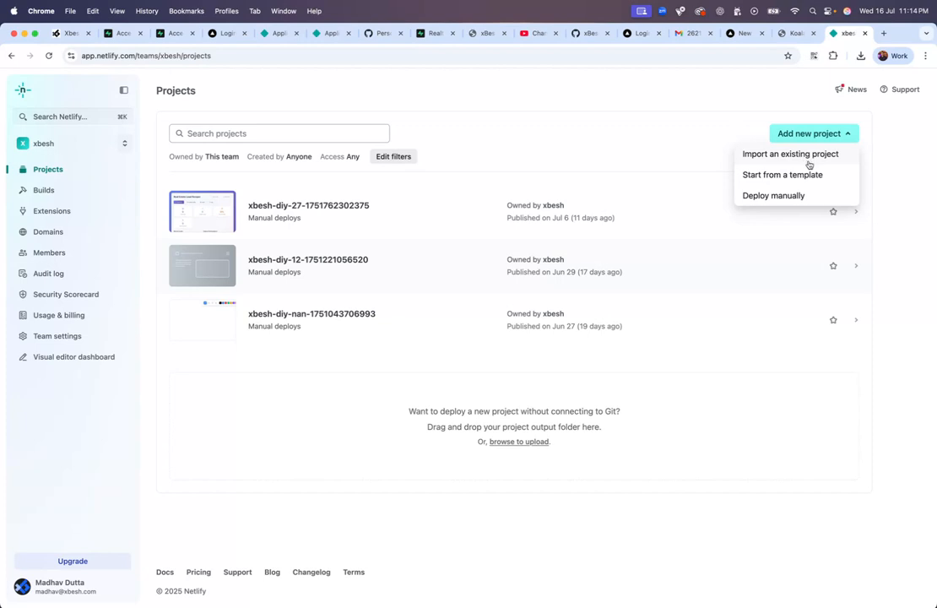
left_click(809, 159)
left_click(230, 228)
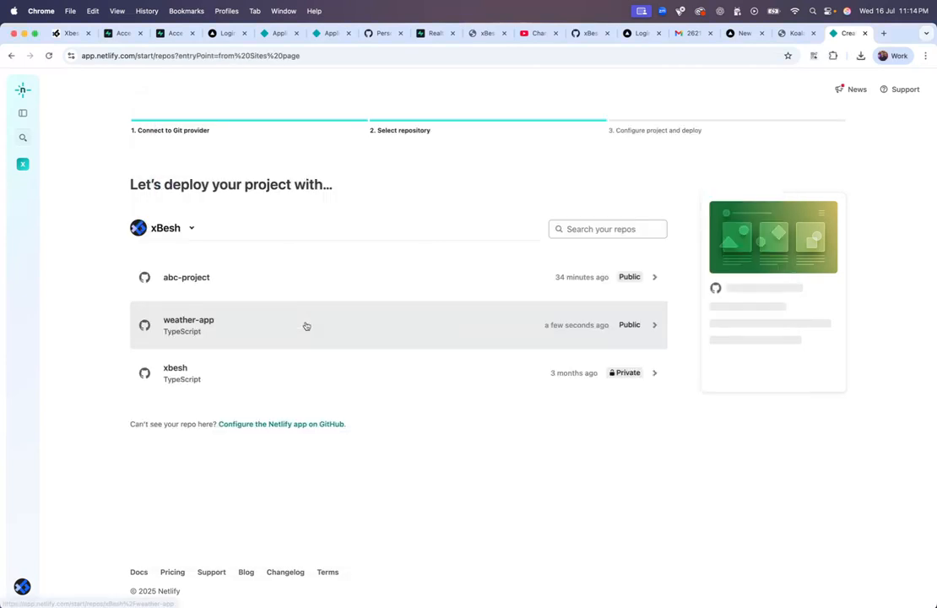
Step: Deploy the weather-app repository as a new Netlify project named koalaweatherapp
left_click(236, 337)
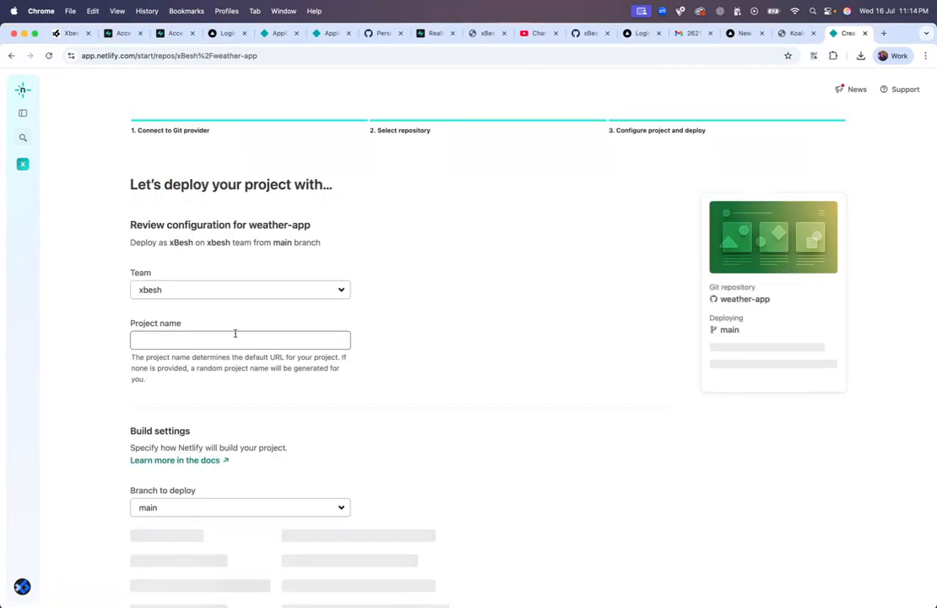
left_click(201, 340)
type("koalaweather")
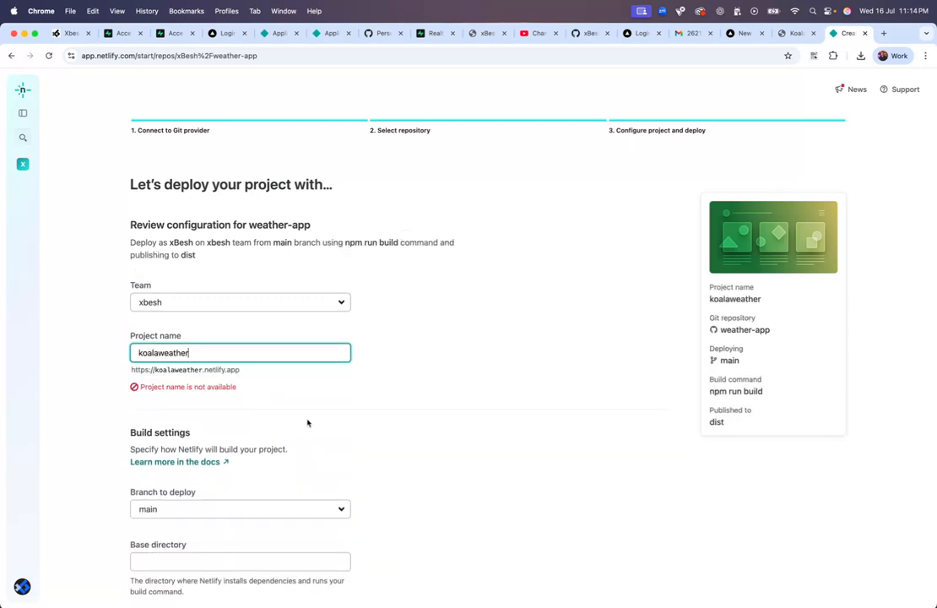
type("app")
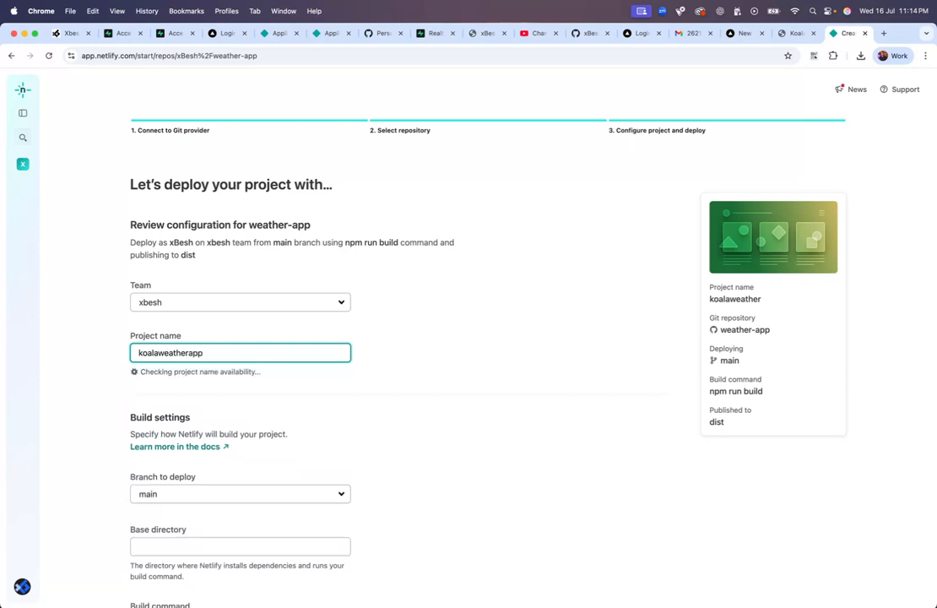
left_click(404, 408)
scroll(404, 408, "down", 10)
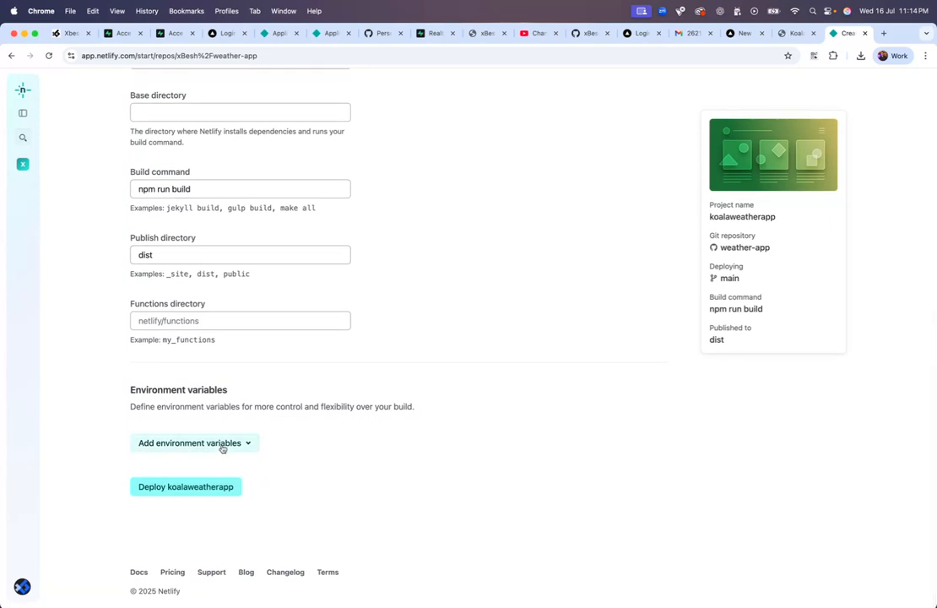
scroll(566, 331, "up", 10)
scroll(584, 333, "down", 10)
left_click(216, 483)
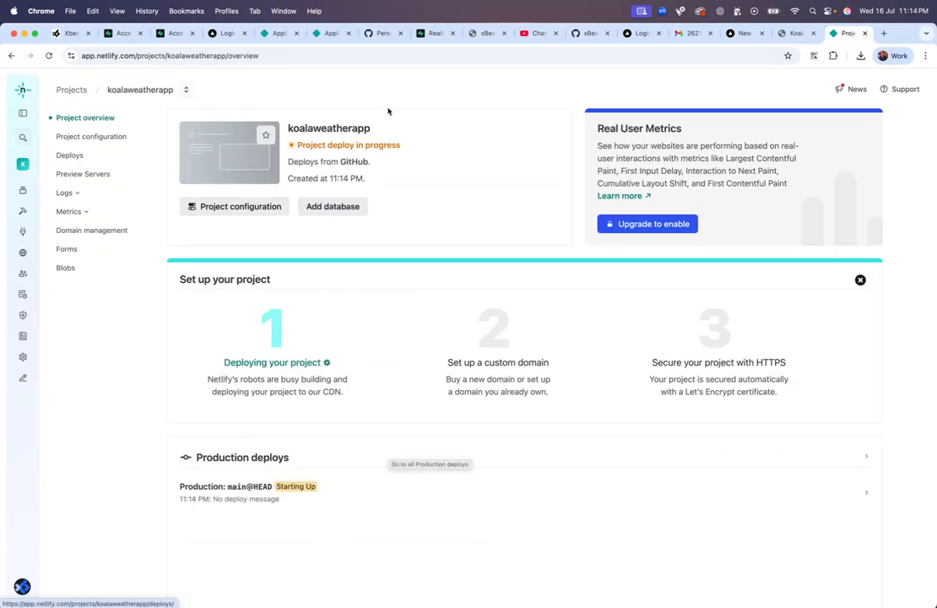
left_click(368, 148)
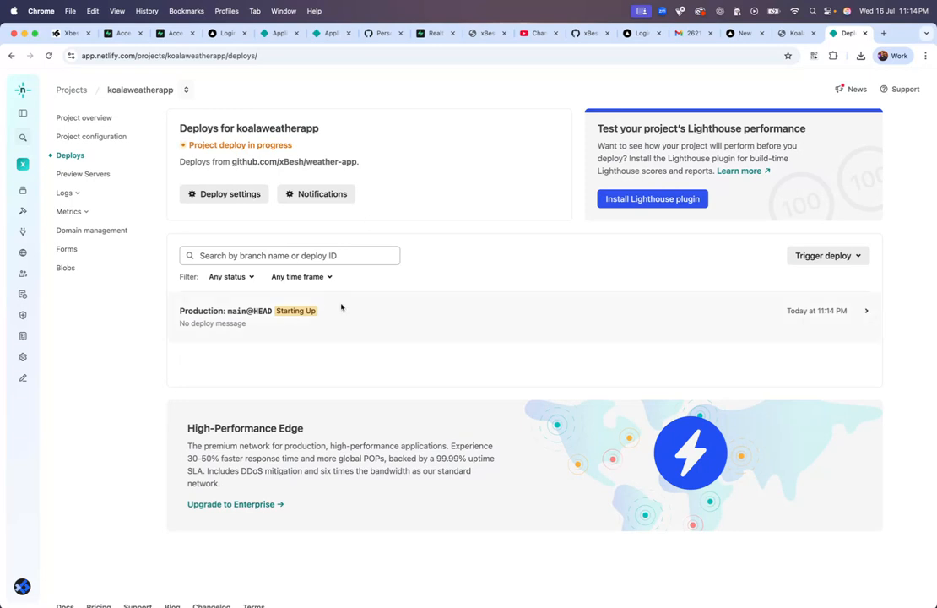
Step: Follow the koalaweatherapp production deploy log until it finishes publishing
left_click(295, 311)
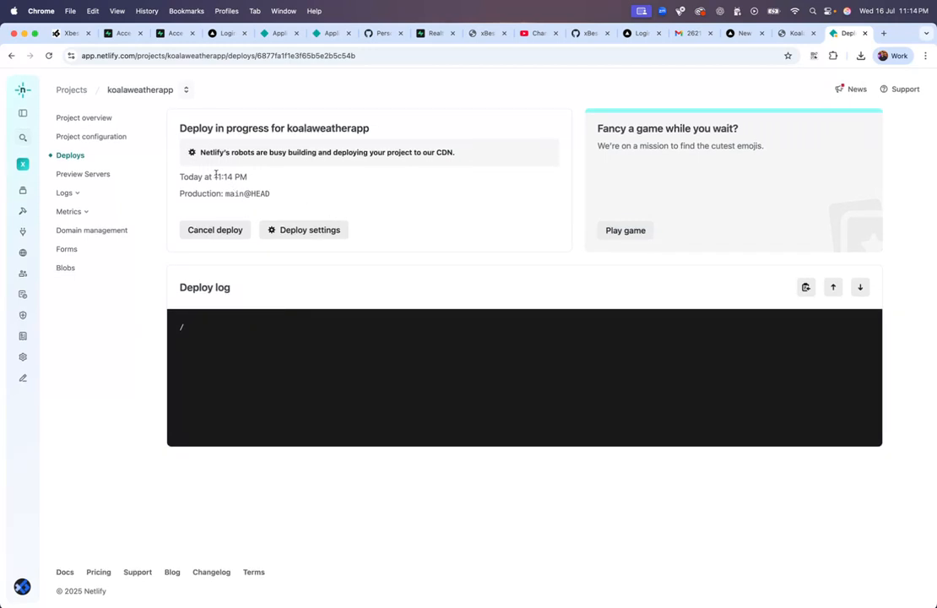
left_click_drag(210, 152, 334, 152)
left_click(334, 151)
mouse_move(437, 152)
left_mouse_down()
mouse_move(463, 153)
mouse_move(435, 153)
left_mouse_up()
left_click(453, 154)
left_click(449, 154)
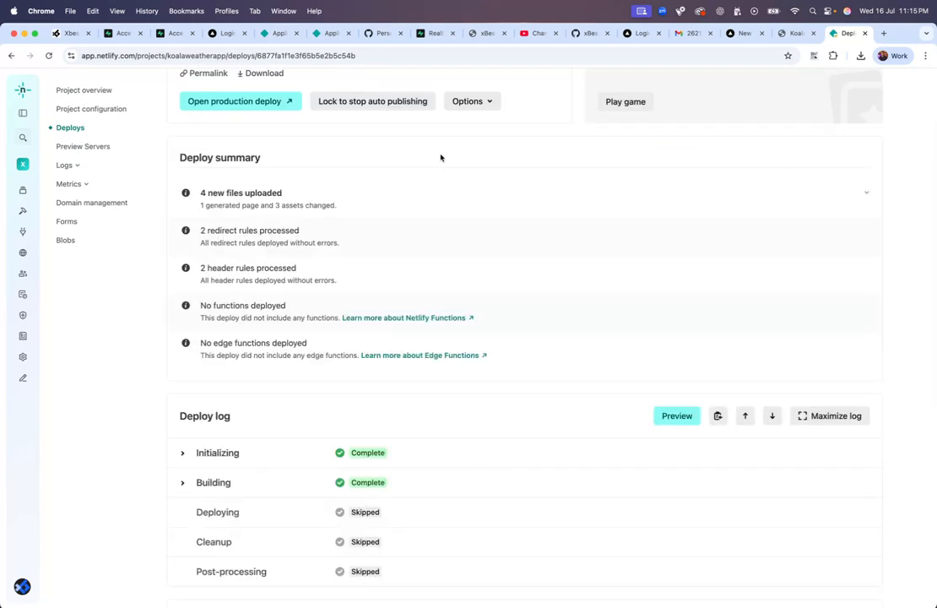
scroll(440, 157, "down", 4)
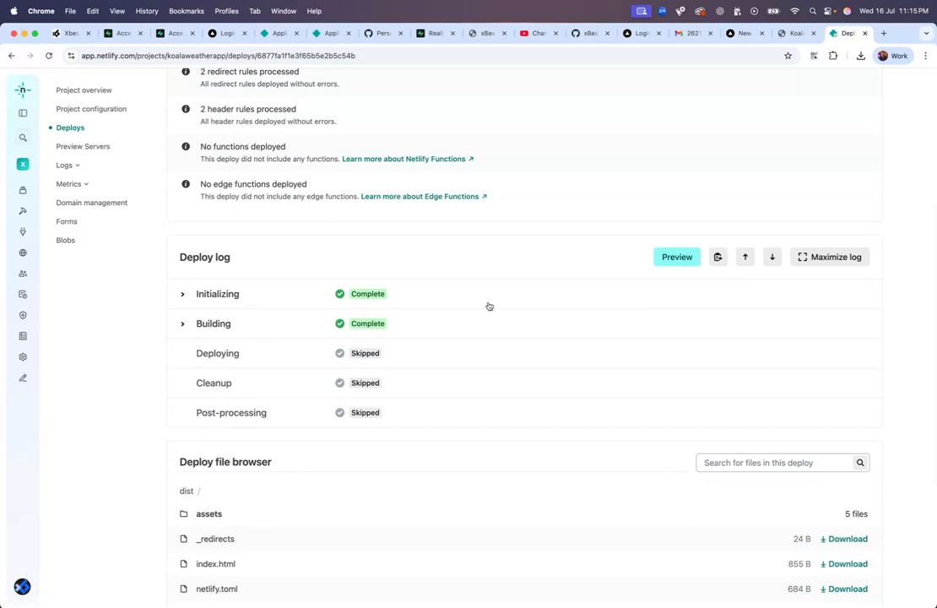
scroll(468, 246, "down", 2)
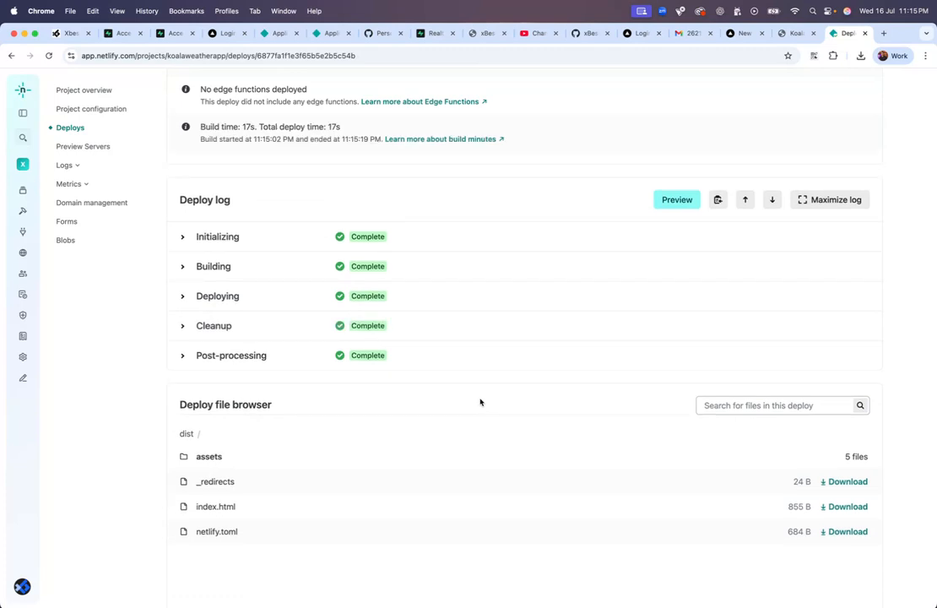
scroll(480, 402, "down", 2)
scroll(480, 402, "up", 10)
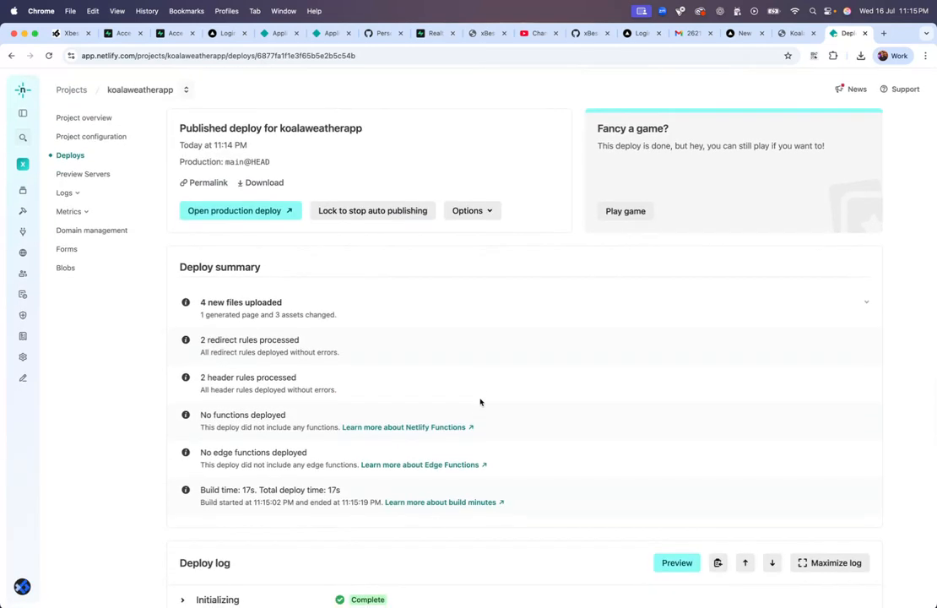
left_click(247, 212)
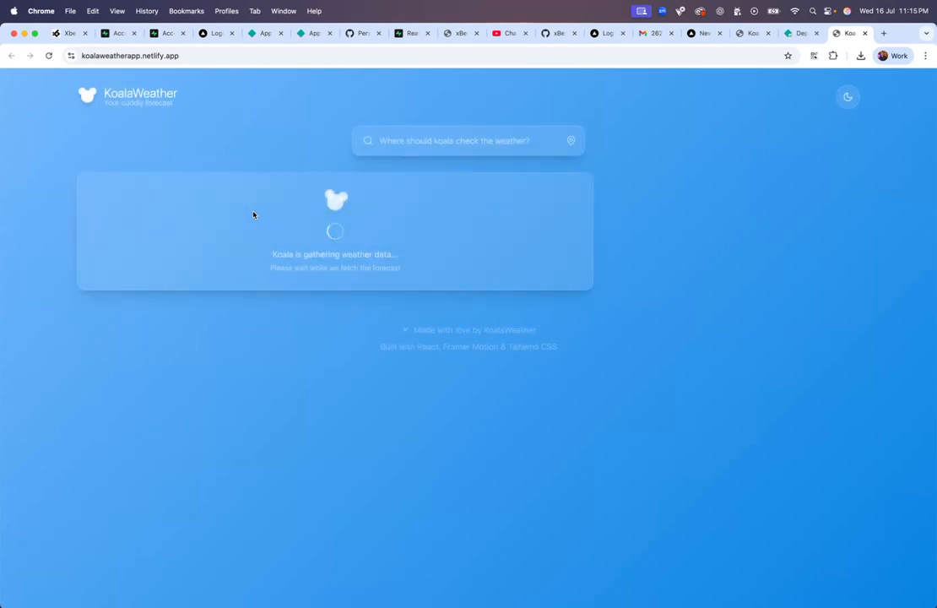
Step: Allow location access on the live koalaweatherapp site, then return to xBesh
left_click(178, 140)
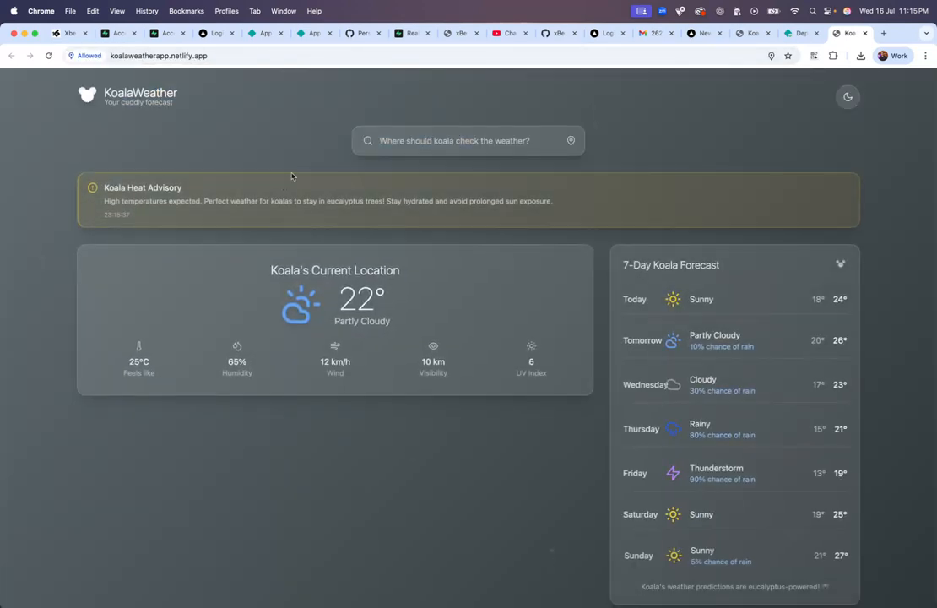
left_click(70, 35)
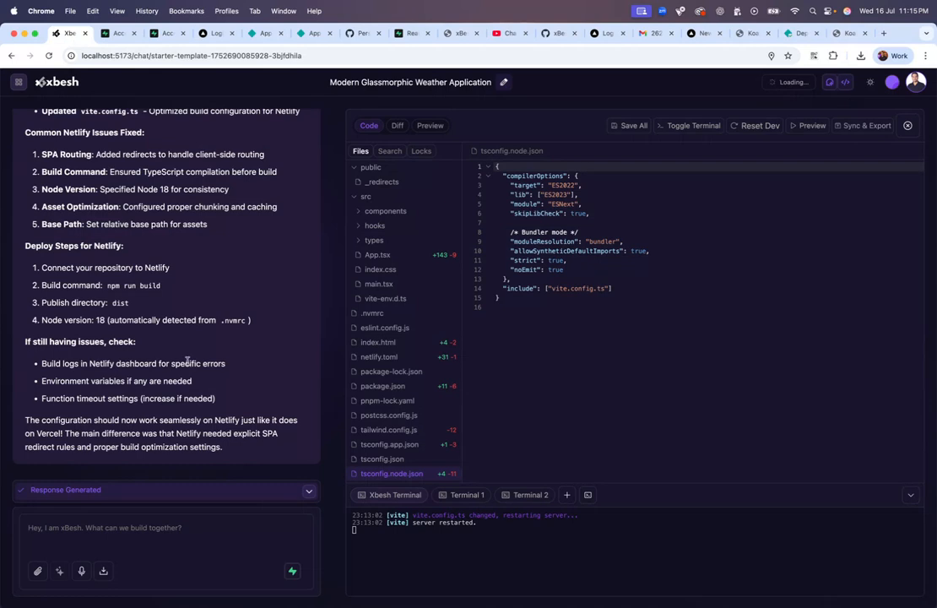
Step: Read through the assistant's Netlify Deployment Configuration summary, then switch back to the live KoalaWeather site
scroll(187, 361, "up", 10)
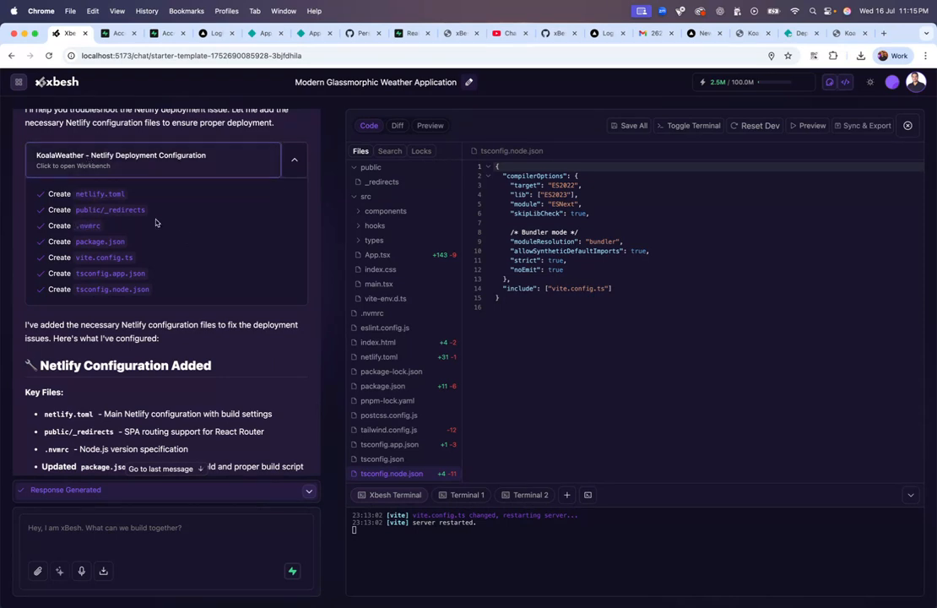
scroll(254, 196, "down", 3)
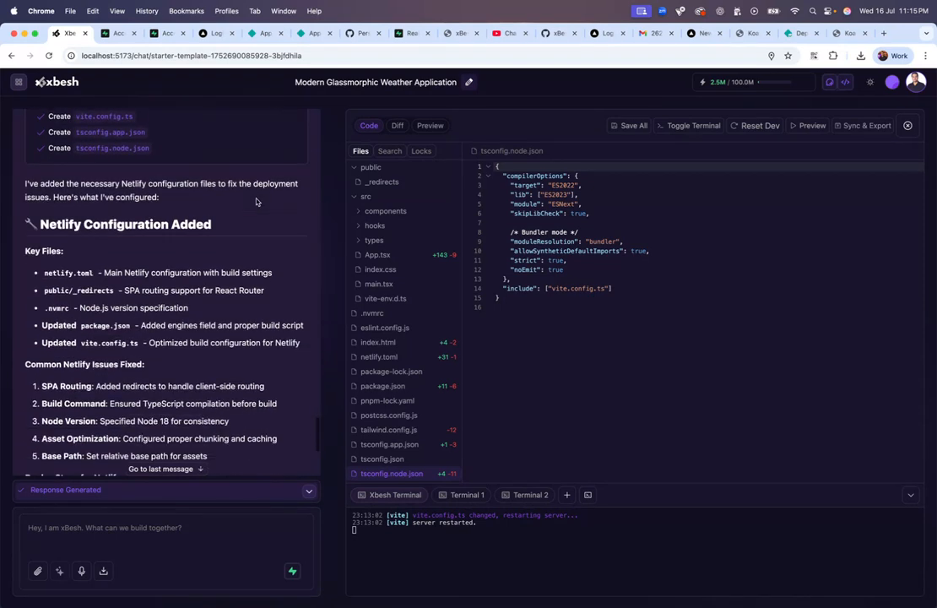
scroll(256, 200, "down", 5)
scroll(256, 198, "up", 12)
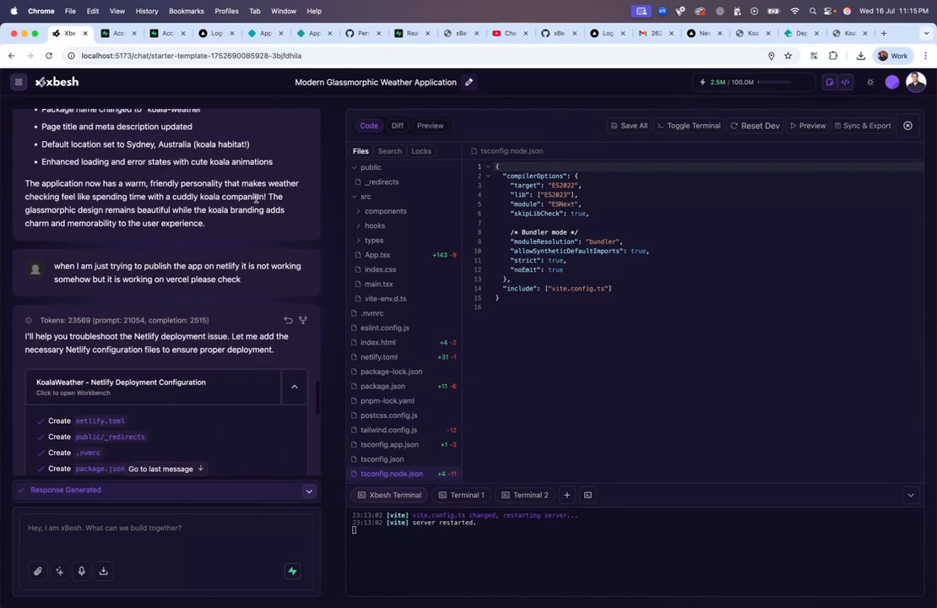
scroll(255, 198, "down", 4)
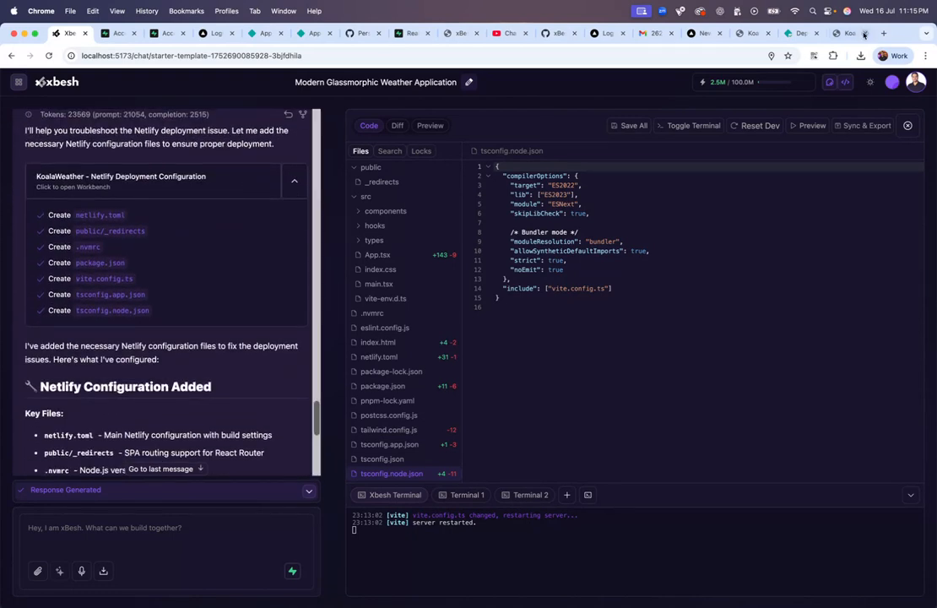
left_click(845, 33)
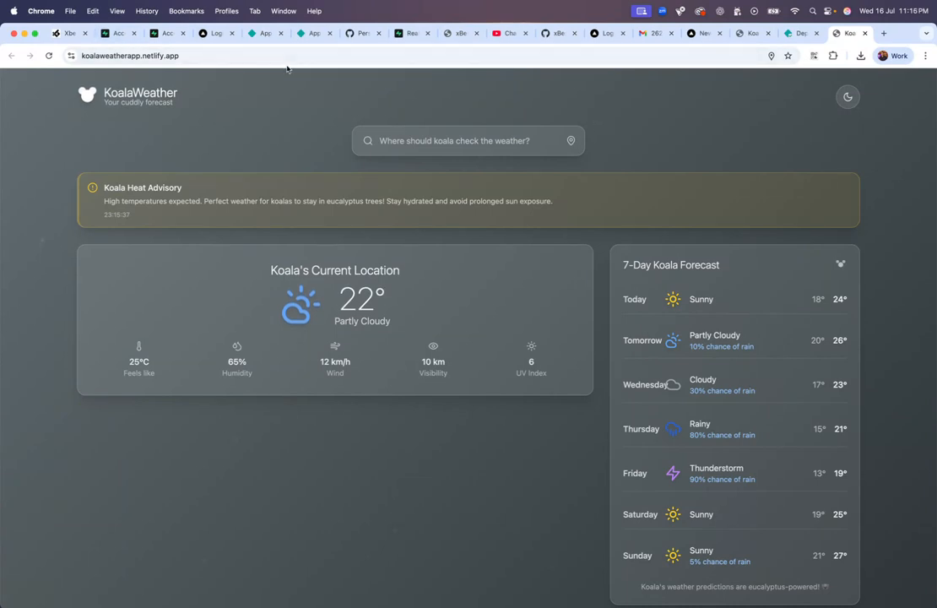
left_click(798, 34)
left_click(748, 33)
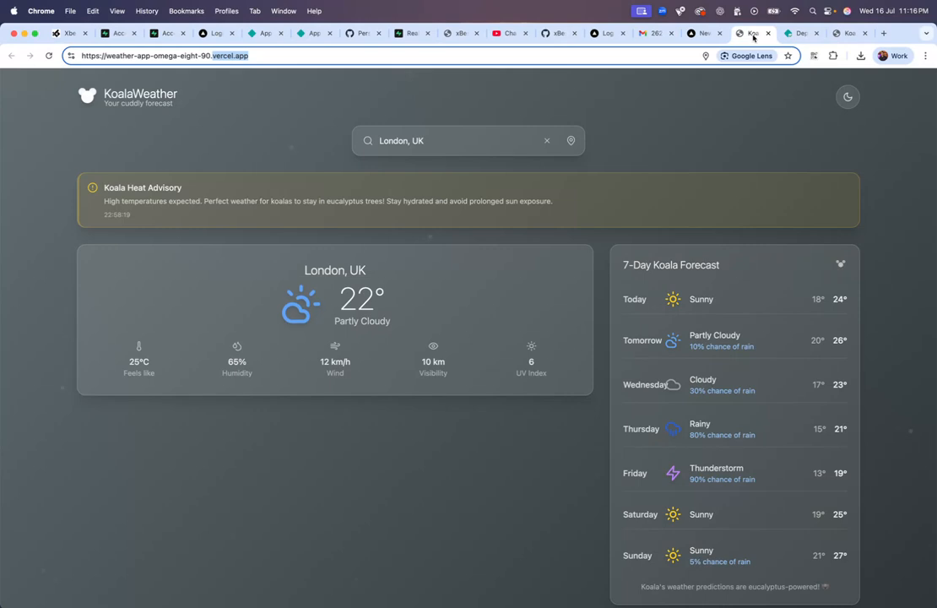
left_click(845, 34)
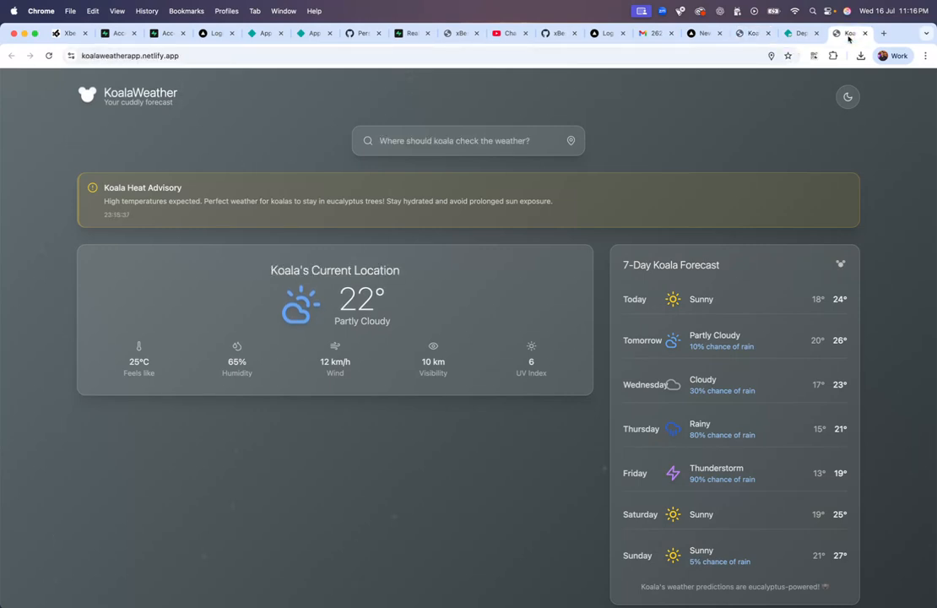